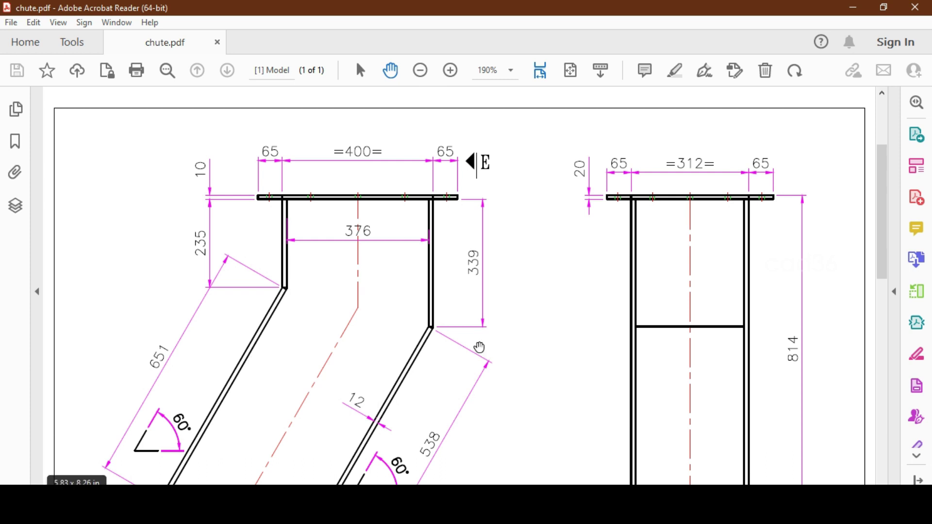
Review the side dimensions on chute.pdf, then return to the flg 1 flange part
{"action": "scroll", "coordinate": [449, 358], "scroll_direction": "down", "scroll_amount": 1}
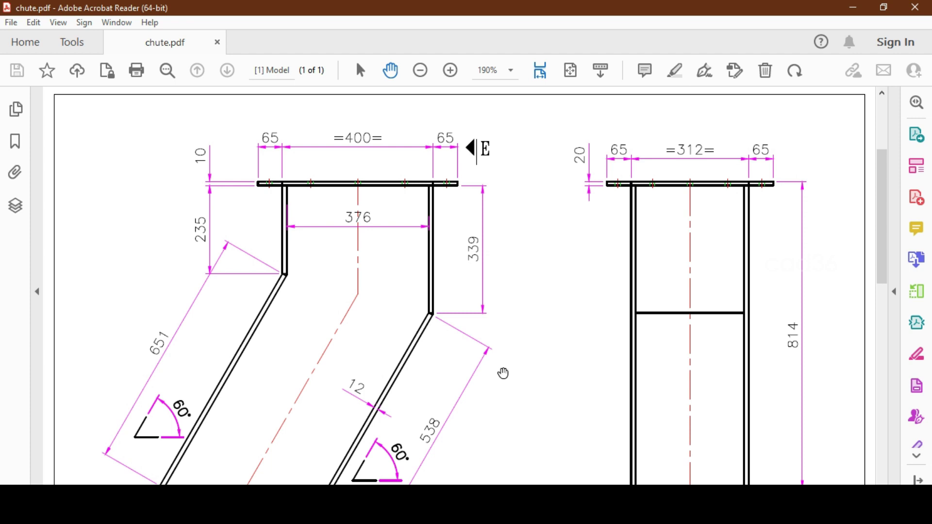
{"action": "key", "text": "alt+Tab"}
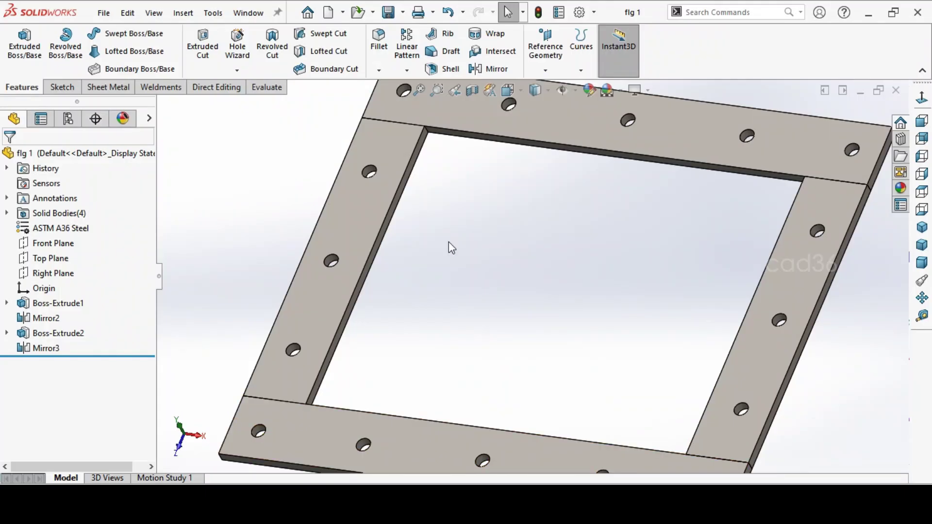
Start a sketch on the Front Plane with the Hidden Lines Visible display style
{"action": "left_click", "coordinate": [922, 229]}
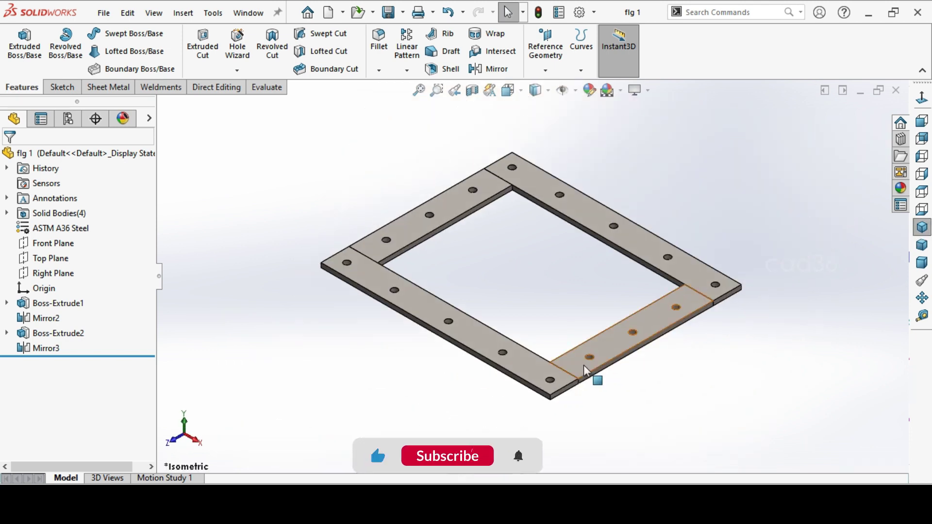
{"action": "left_click", "coordinate": [49, 246]}
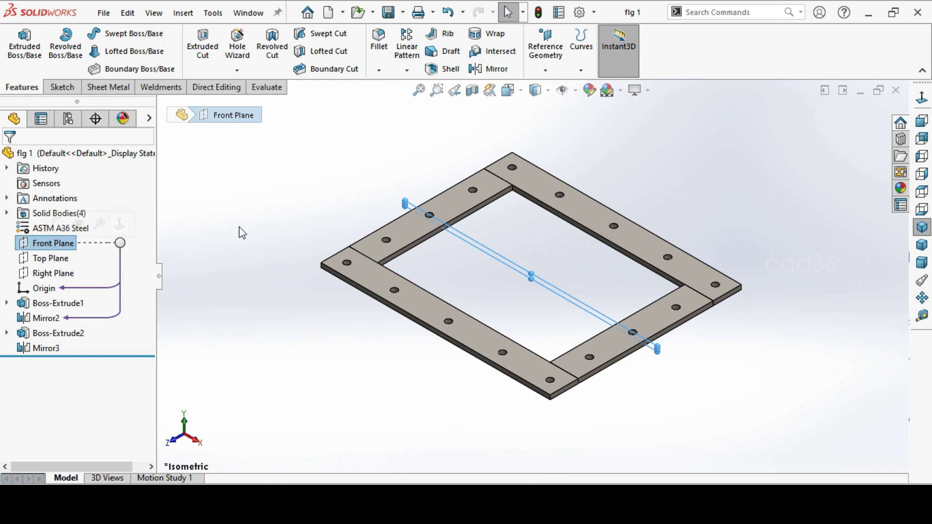
{"action": "right_click", "coordinate": [55, 245]}
{"action": "left_click", "coordinate": [68, 224]}
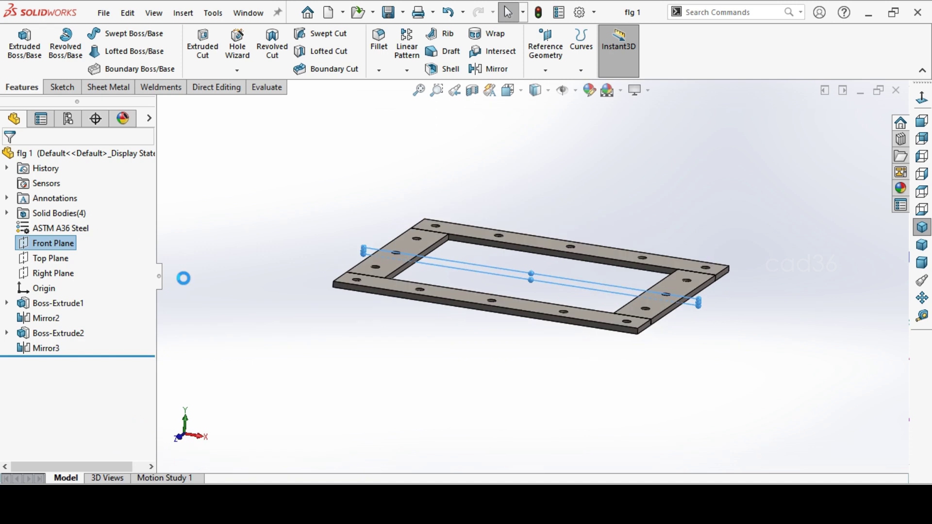
{"action": "left_click", "coordinate": [547, 92]}
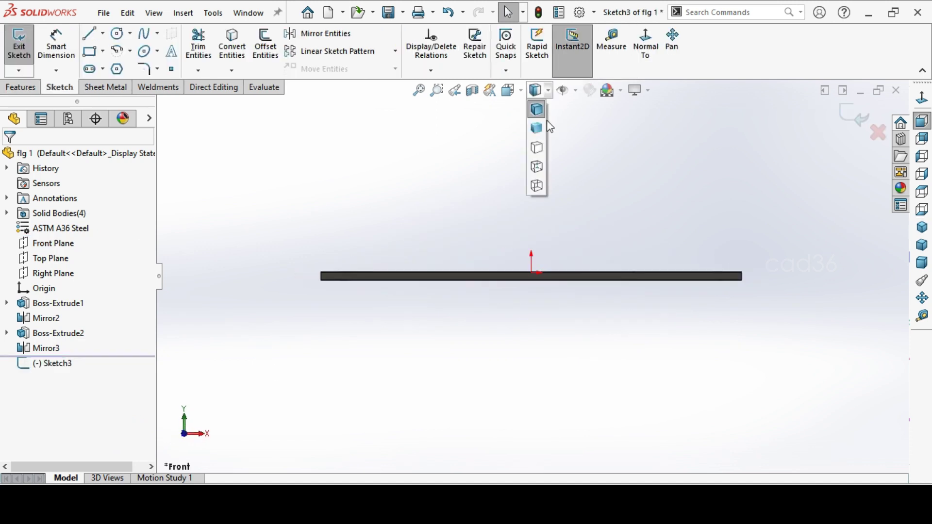
{"action": "left_click", "coordinate": [539, 169]}
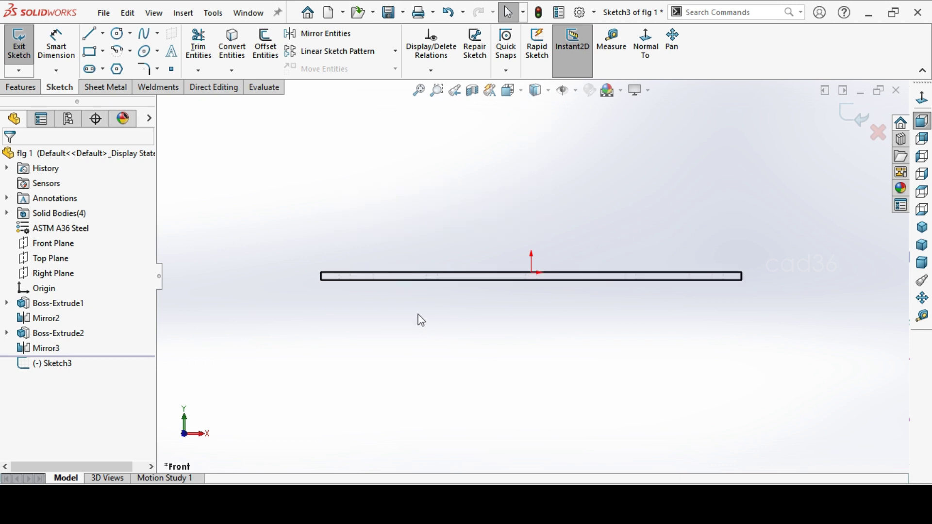
Draw a vertical line down from the flange's inner bottom edge
{"action": "left_click", "coordinate": [92, 45]}
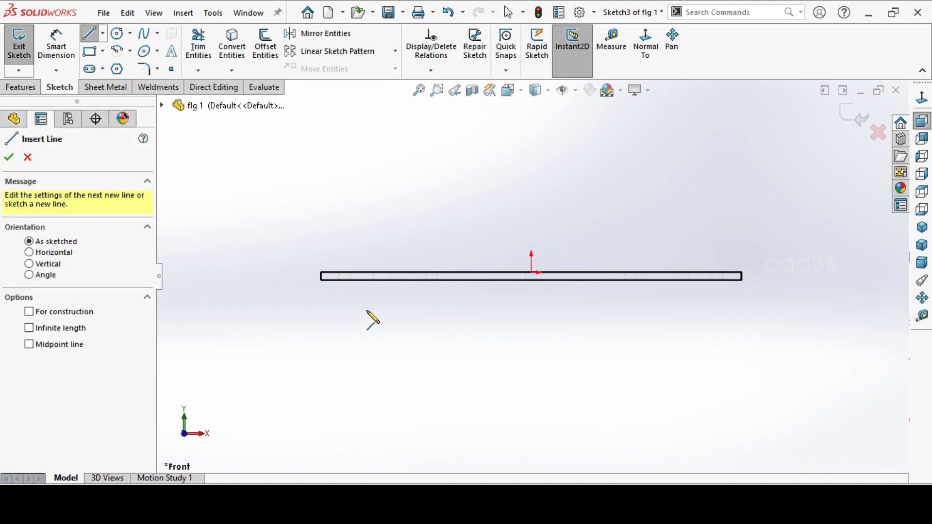
{"action": "scroll", "coordinate": [368, 330], "scroll_direction": "down", "scroll_amount": 5}
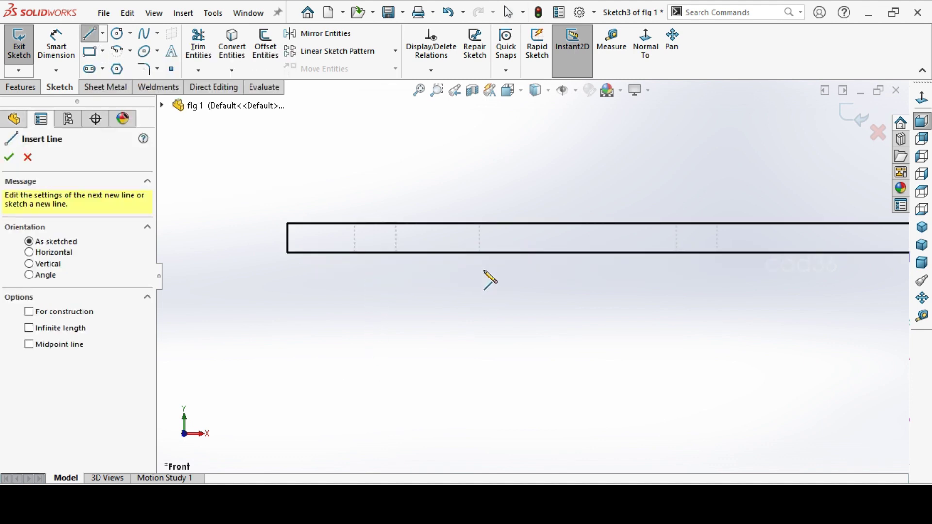
{"action": "left_click", "coordinate": [480, 253]}
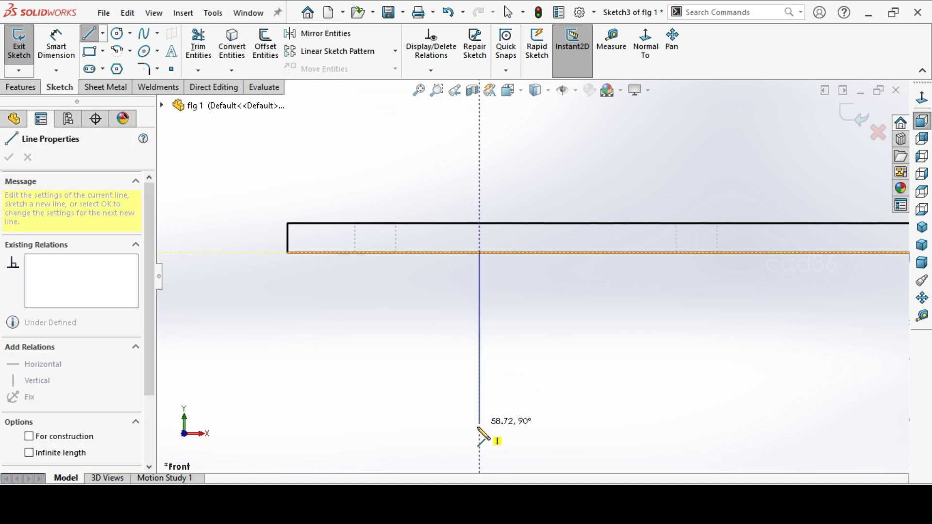
{"action": "left_click", "coordinate": [480, 432]}
{"action": "right_click", "coordinate": [554, 358]}
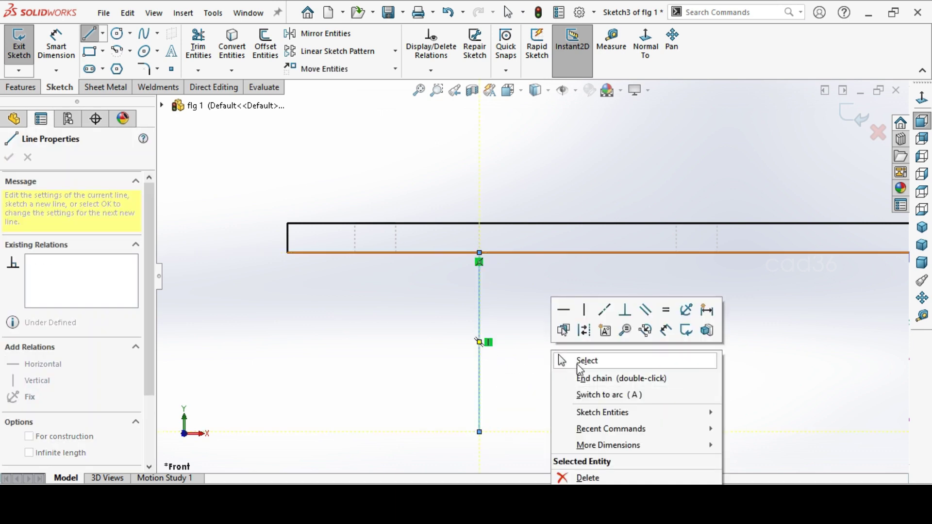
{"action": "left_click", "coordinate": [558, 359]}
Dimension the vertical line to 235 mm and return to the isometric view
{"action": "left_click", "coordinate": [57, 55]}
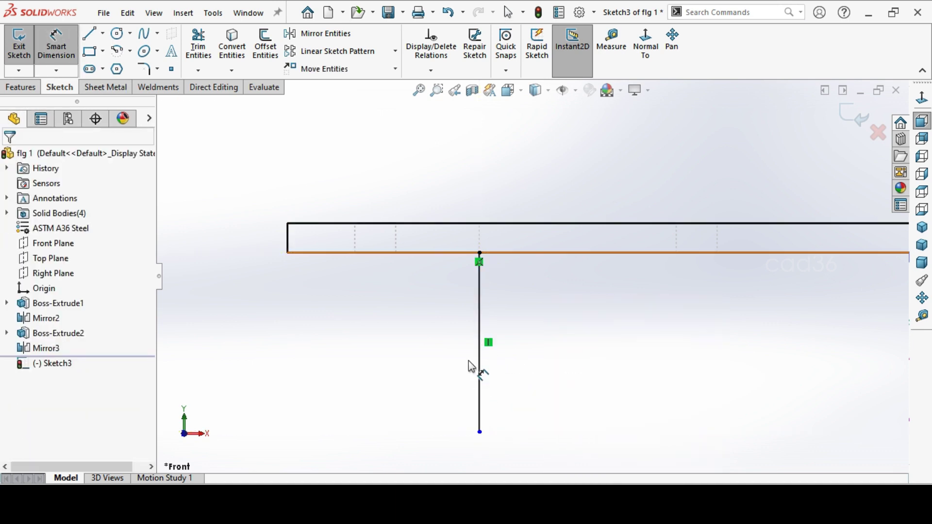
{"action": "left_click", "coordinate": [480, 375]}
{"action": "left_click", "coordinate": [403, 380]}
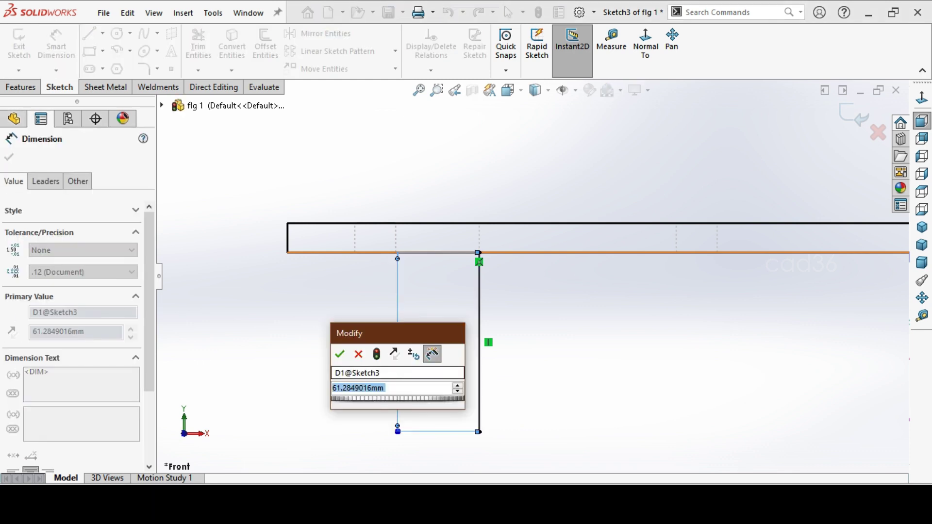
{"action": "type", "text": "235"}
{"action": "key", "text": "Return"}
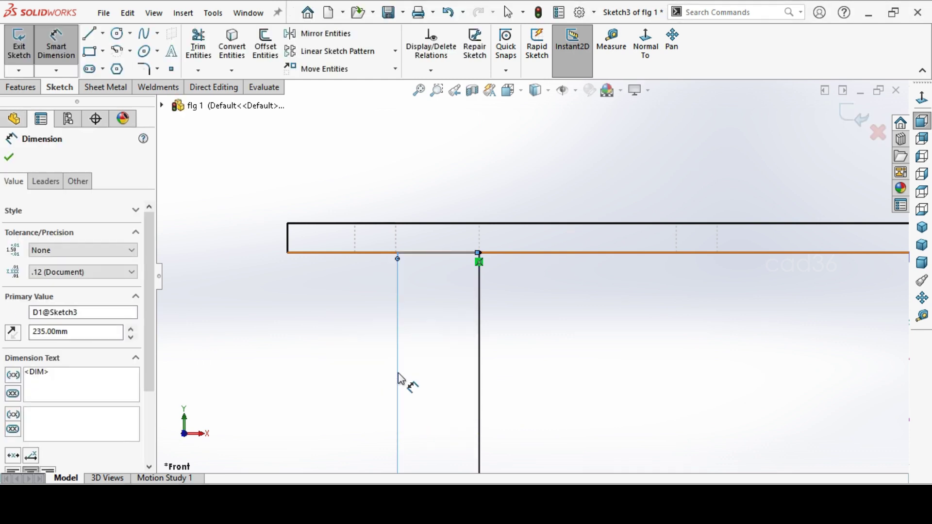
{"action": "right_click", "coordinate": [586, 317]}
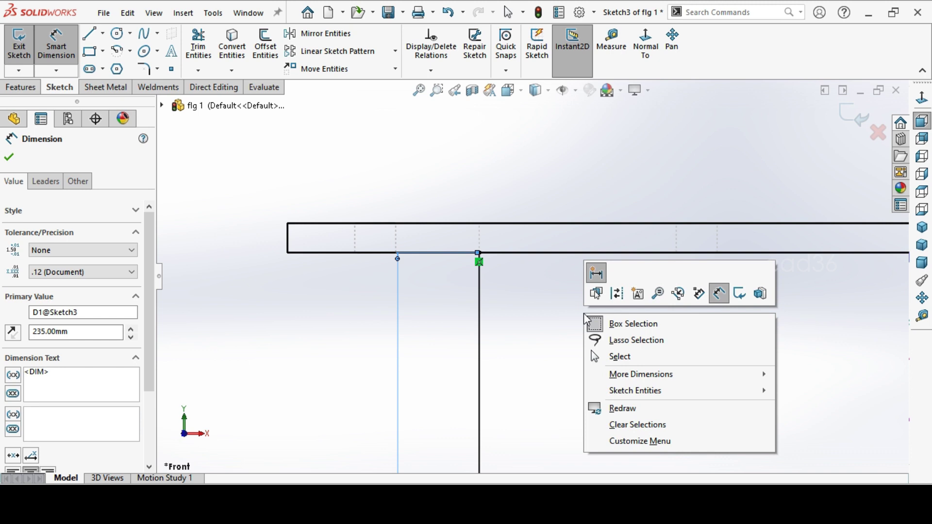
{"action": "left_click", "coordinate": [623, 358]}
{"action": "left_click", "coordinate": [924, 231]}
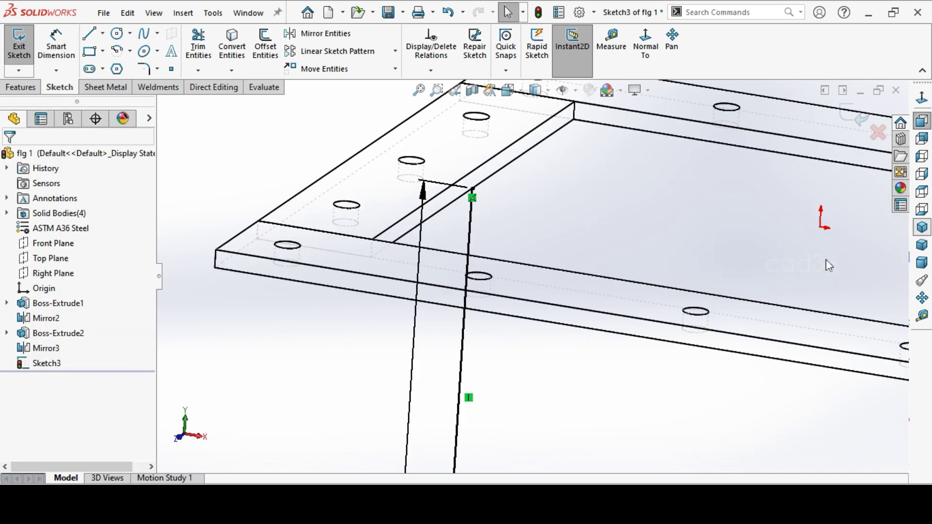
{"action": "scroll", "coordinate": [476, 253], "scroll_direction": "down", "scroll_amount": 5}
{"action": "left_click", "coordinate": [475, 252]}
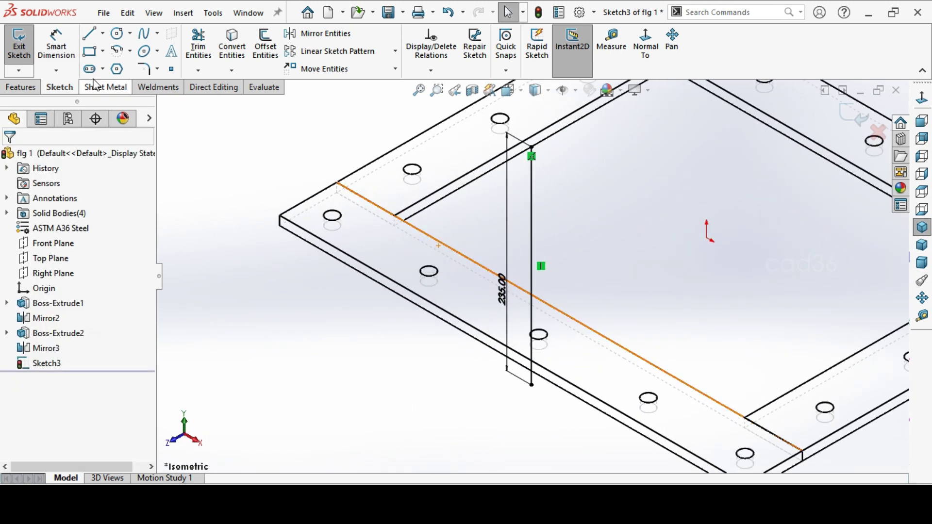
Start an extrusion of the line sketch with a Mid Plane end condition and depth 288
{"action": "left_click", "coordinate": [22, 87]}
{"action": "left_click", "coordinate": [25, 46]}
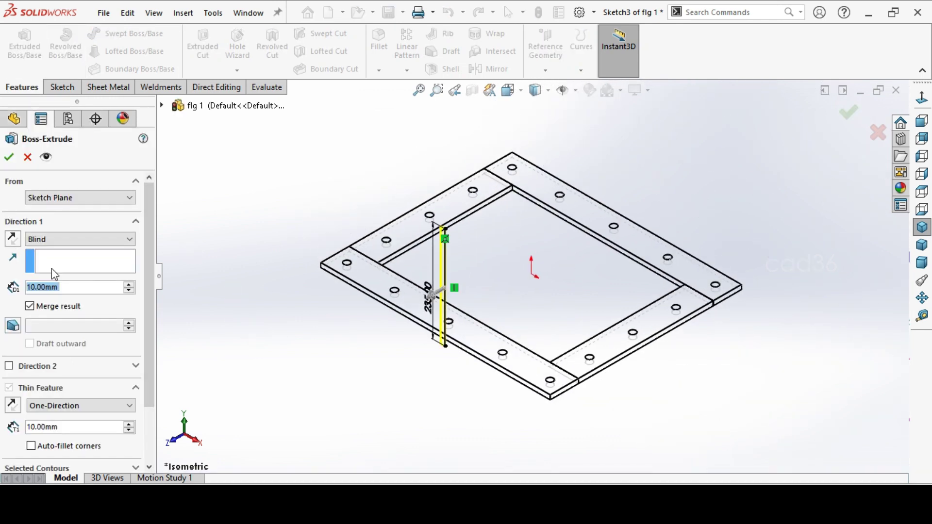
{"action": "left_click", "coordinate": [88, 238]}
{"action": "left_click", "coordinate": [77, 314]}
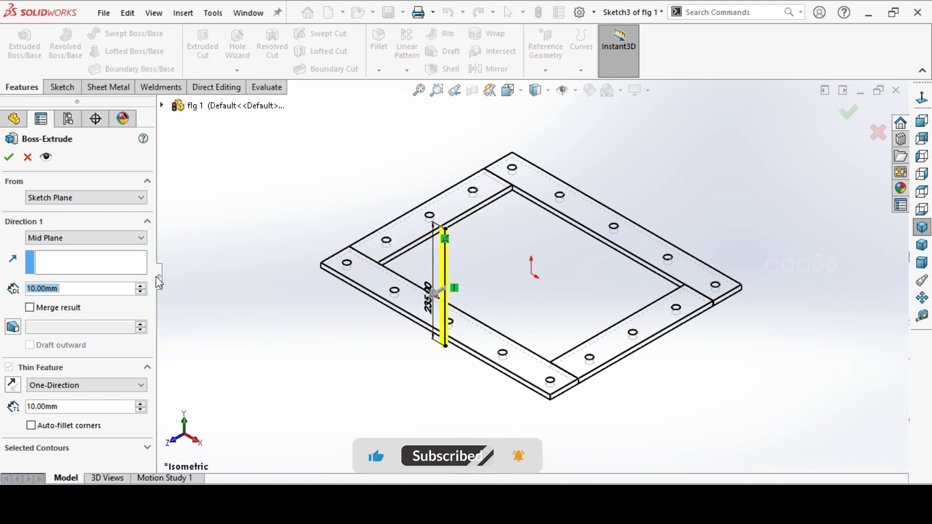
{"action": "type", "text": "288"}
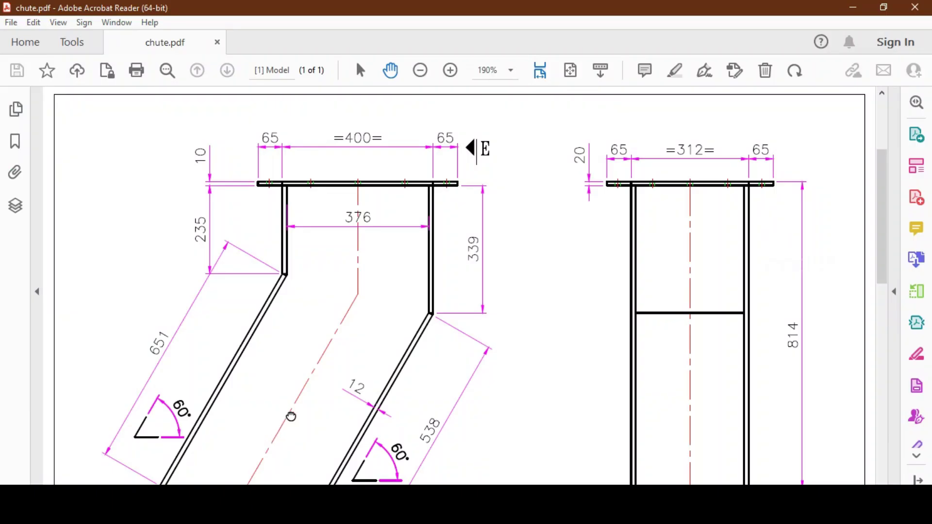
Scroll the chute drawing to the 288 dimension in VIEW E-E
{"action": "scroll", "coordinate": [290, 417], "scroll_direction": "down", "scroll_amount": 5}
{"action": "scroll", "coordinate": [307, 400], "scroll_direction": "down", "scroll_amount": 5}
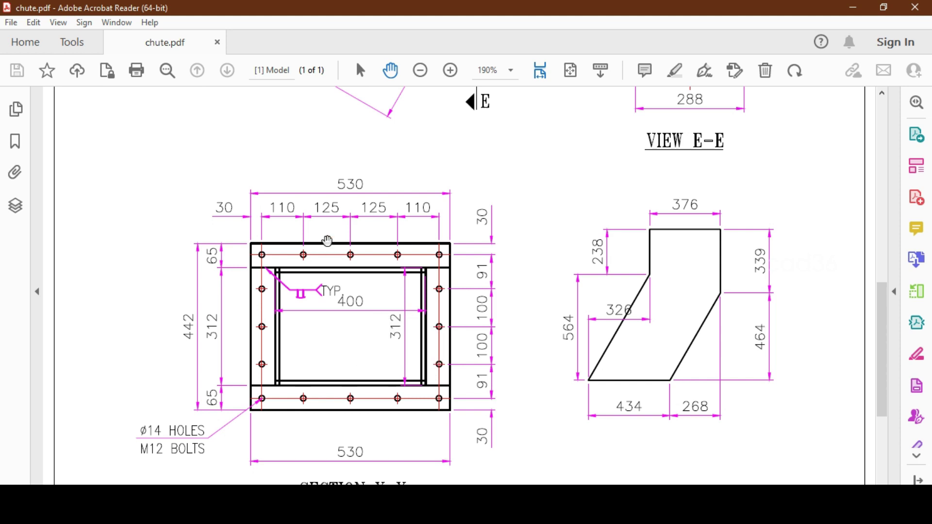
{"action": "scroll", "coordinate": [282, 306], "scroll_direction": "up", "scroll_amount": 6}
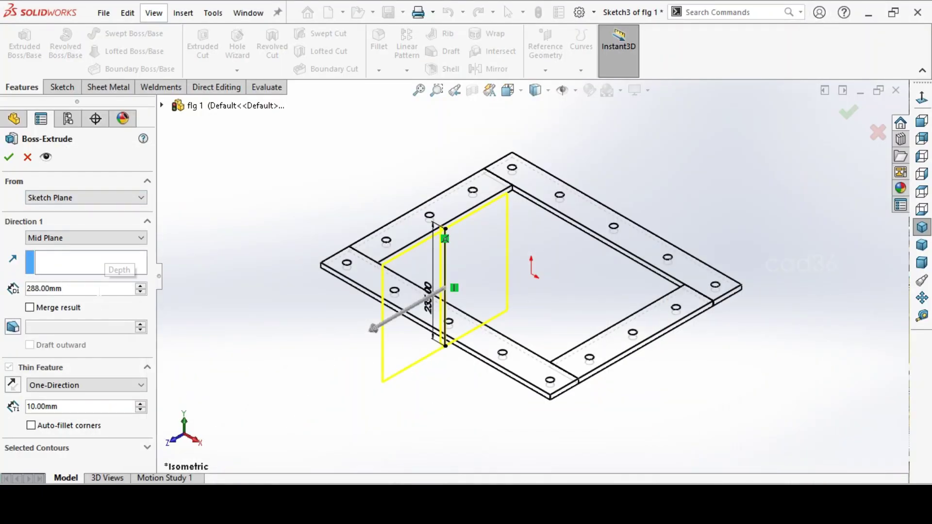
Commit the 288 mm Mid Plane extrusion depth
{"action": "triple_click", "coordinate": [100, 291]}
{"action": "type", "text": "2"}
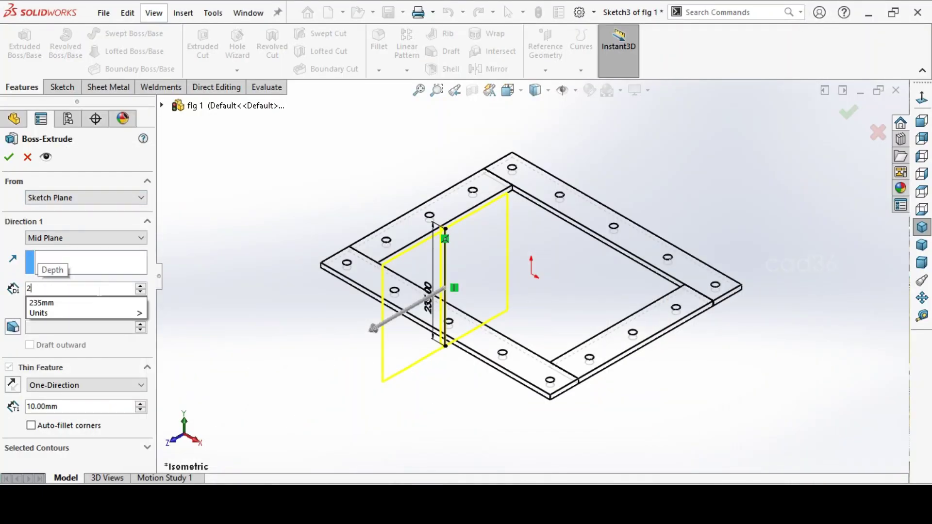
{"action": "type", "text": "88"}
{"action": "key", "text": "Return"}
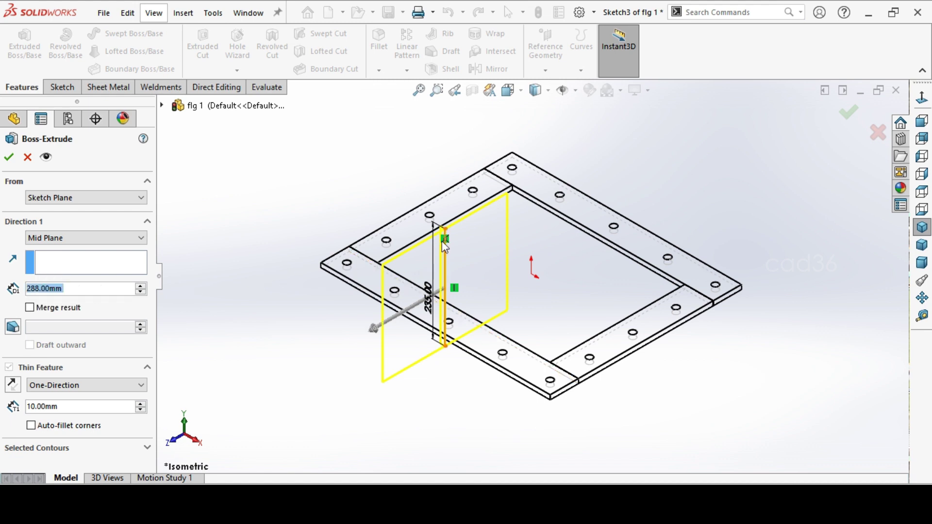
{"action": "scroll", "coordinate": [438, 217], "scroll_direction": "down", "scroll_amount": 5}
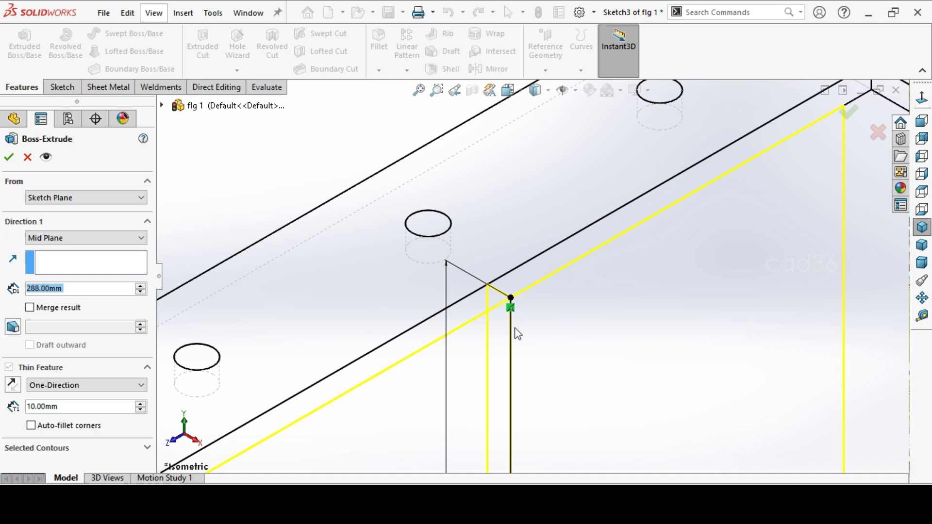
Set a flipped 12 mm thin-feature thickness, accept the plate, and orbit to inspect it
{"action": "left_click", "coordinate": [11, 389]}
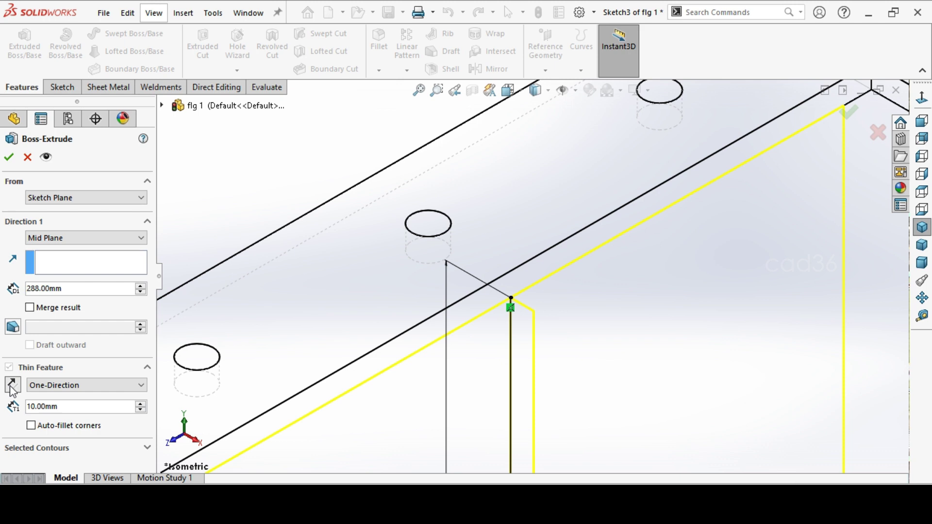
{"action": "double_click", "coordinate": [58, 406]}
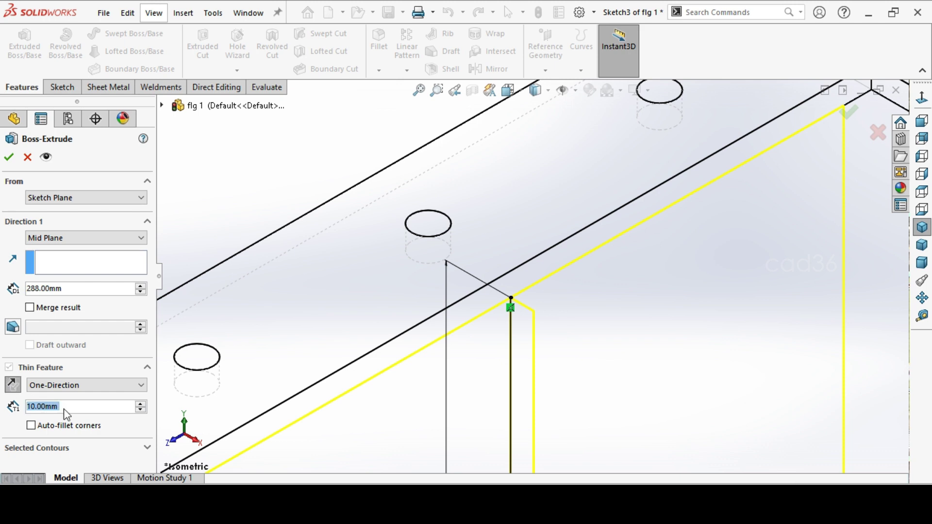
{"action": "type", "text": "12"}
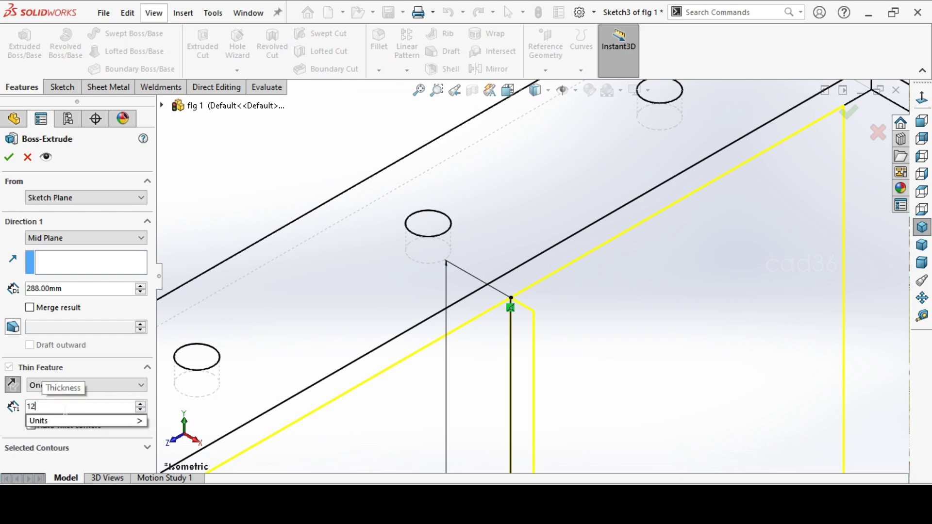
{"action": "key", "text": "Return"}
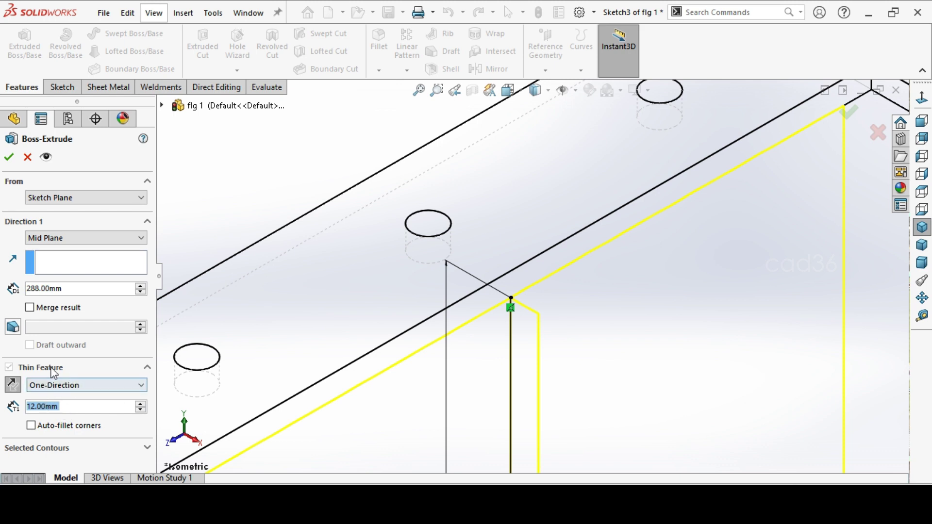
{"action": "left_click", "coordinate": [9, 157]}
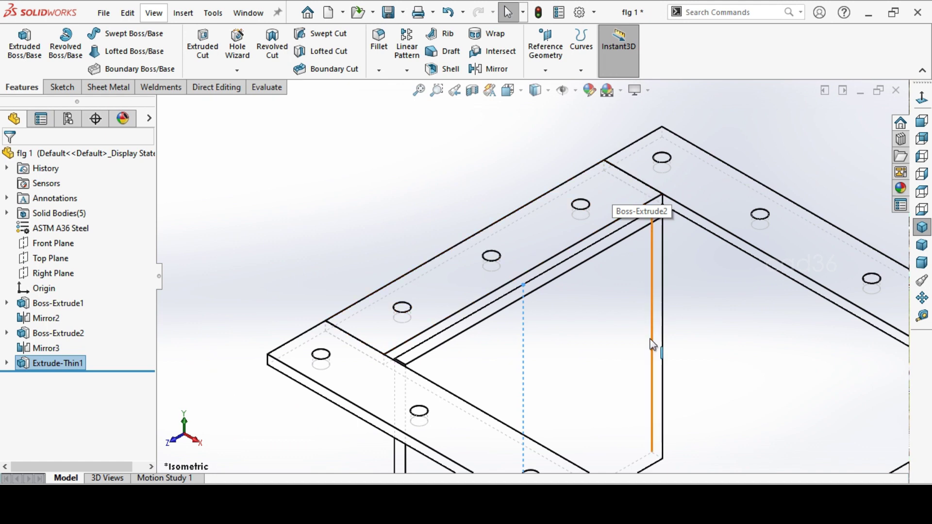
{"action": "middle_click_drag", "start_coordinate": [688, 368], "coordinate": [707, 375]}
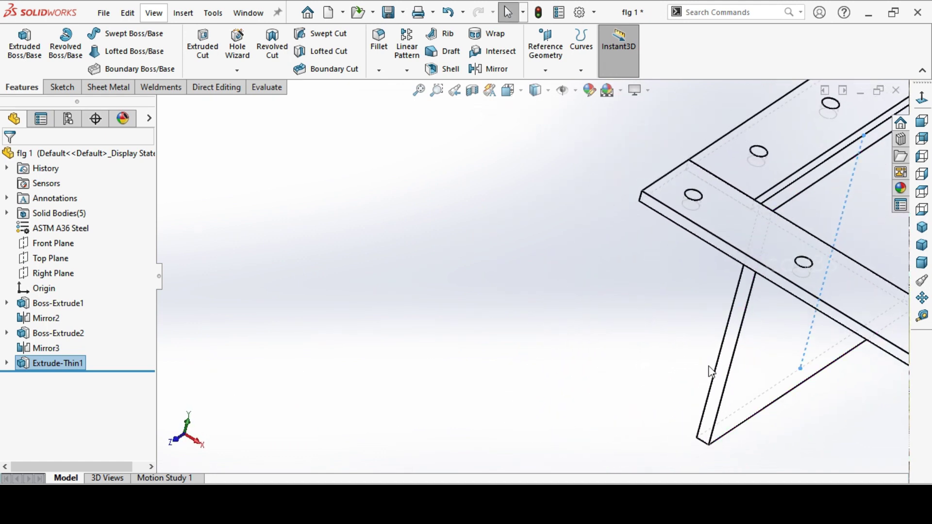
{"action": "scroll", "coordinate": [509, 316], "scroll_direction": "up", "scroll_amount": 5}
{"action": "scroll", "coordinate": [791, 239], "scroll_direction": "down", "scroll_amount": 4}
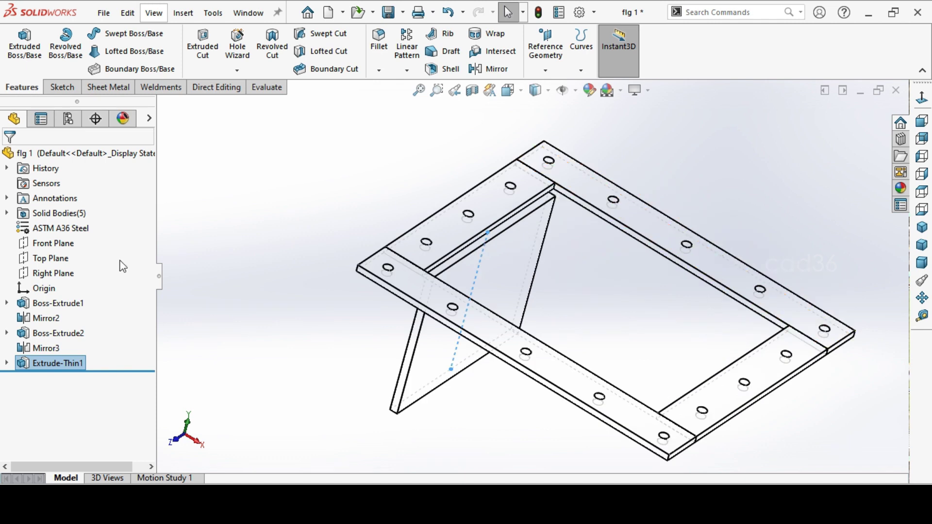
On a new Front Plane sketch, draw a vertical line from the flange's right lower edge
{"action": "right_click", "coordinate": [67, 244]}
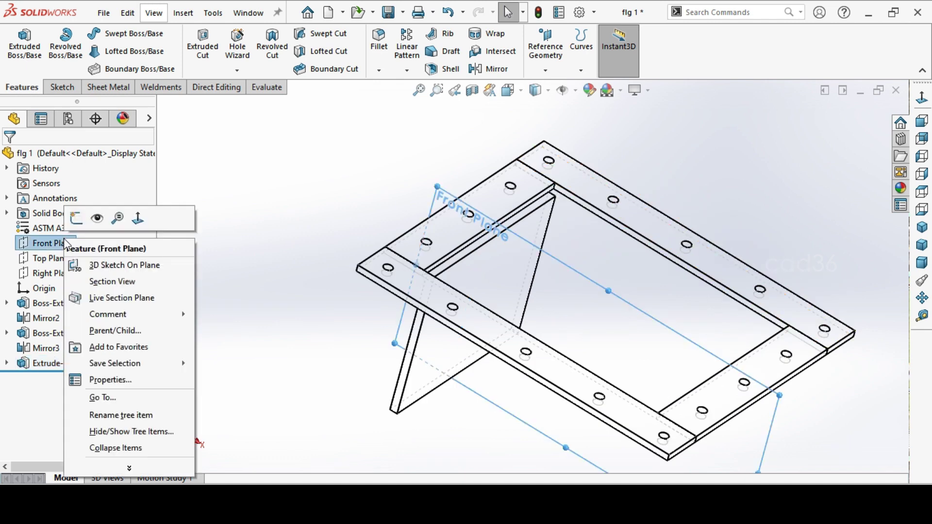
{"action": "left_click", "coordinate": [86, 217]}
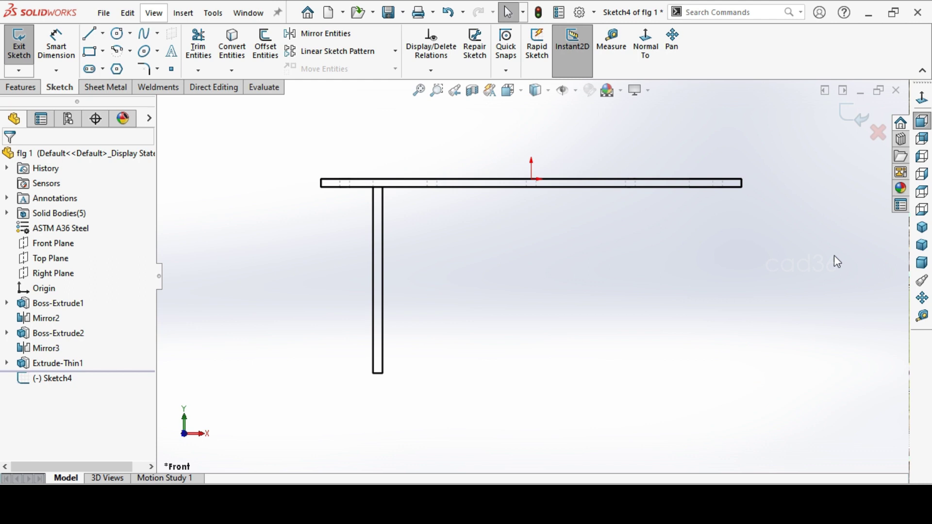
{"action": "left_click", "coordinate": [89, 38]}
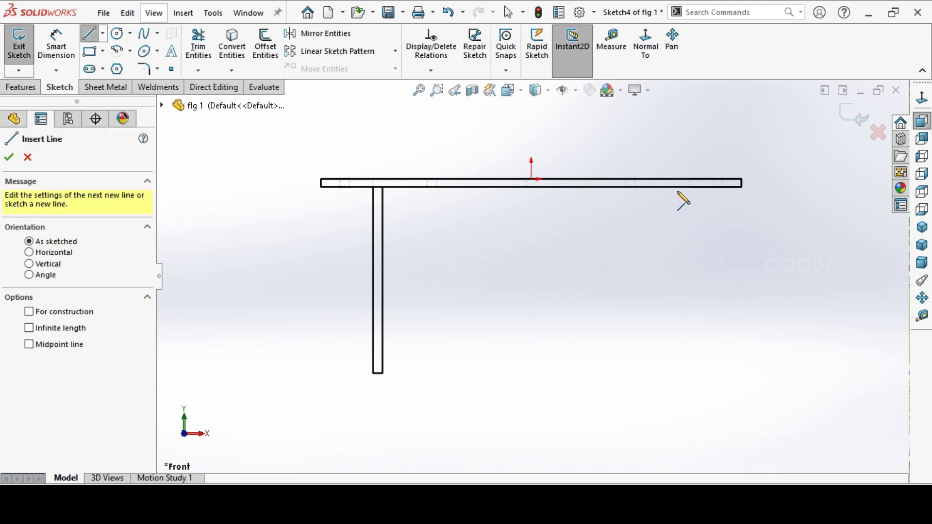
{"action": "scroll", "coordinate": [678, 210], "scroll_direction": "down", "scroll_amount": 5}
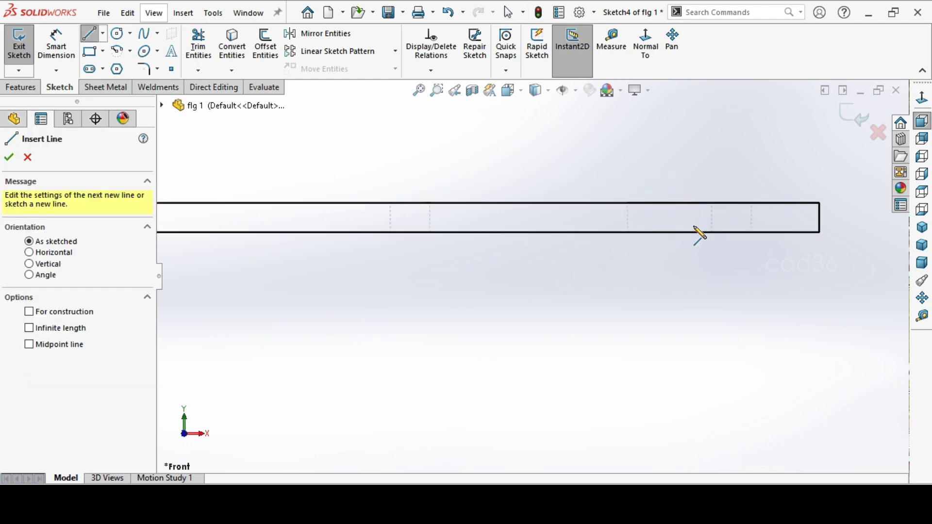
{"action": "left_click", "coordinate": [627, 232]}
{"action": "scroll", "coordinate": [651, 284], "scroll_direction": "up", "scroll_amount": 2}
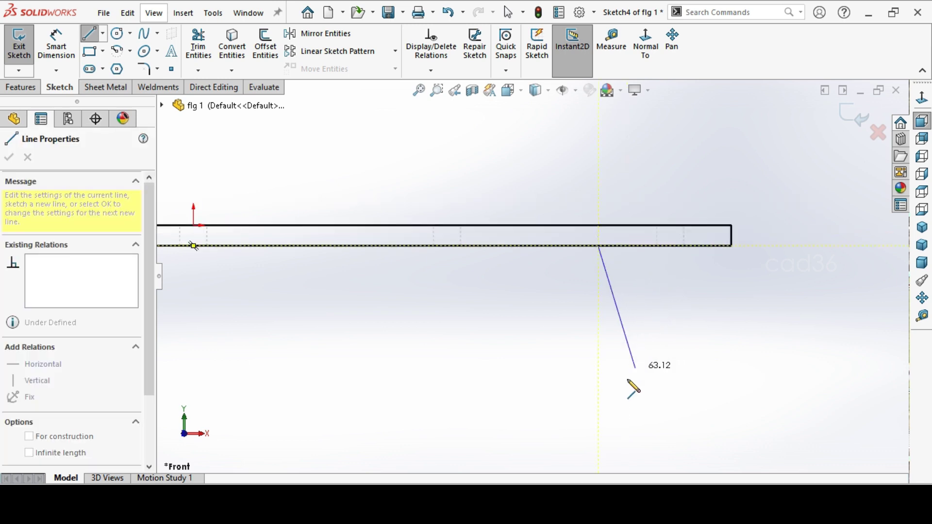
{"action": "left_click", "coordinate": [598, 408]}
{"action": "right_click", "coordinate": [676, 349]}
{"action": "left_click", "coordinate": [698, 358]}
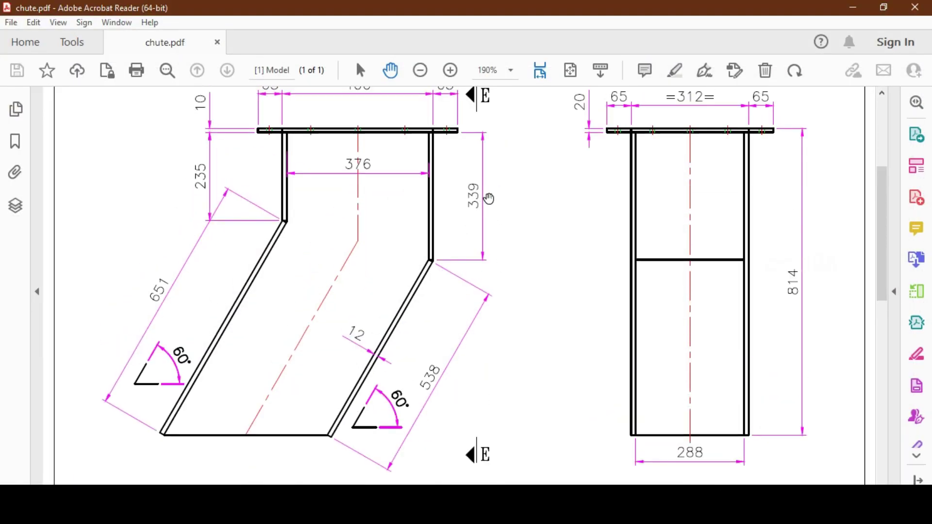
Dimension the right-hand vertical sketch line to 339 mm
{"action": "left_click", "coordinate": [853, 7]}
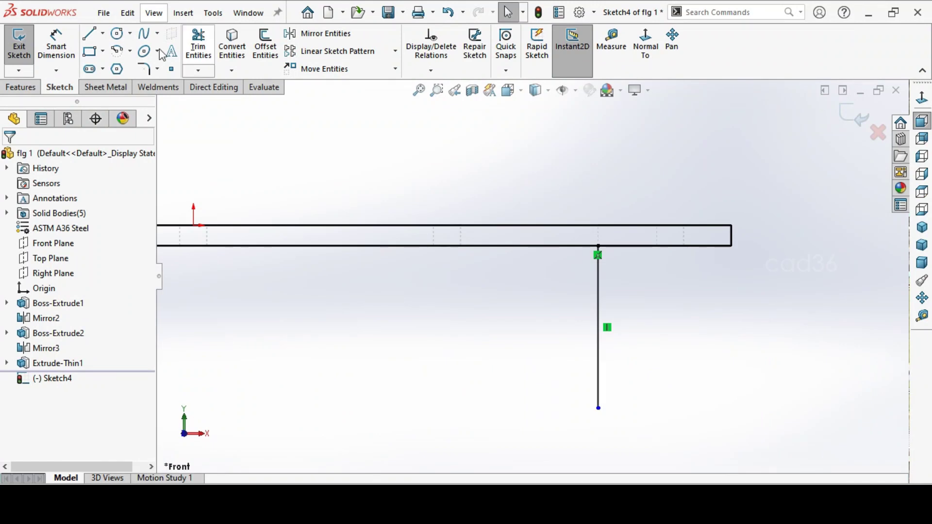
{"action": "left_click", "coordinate": [67, 41]}
{"action": "left_click", "coordinate": [598, 367]}
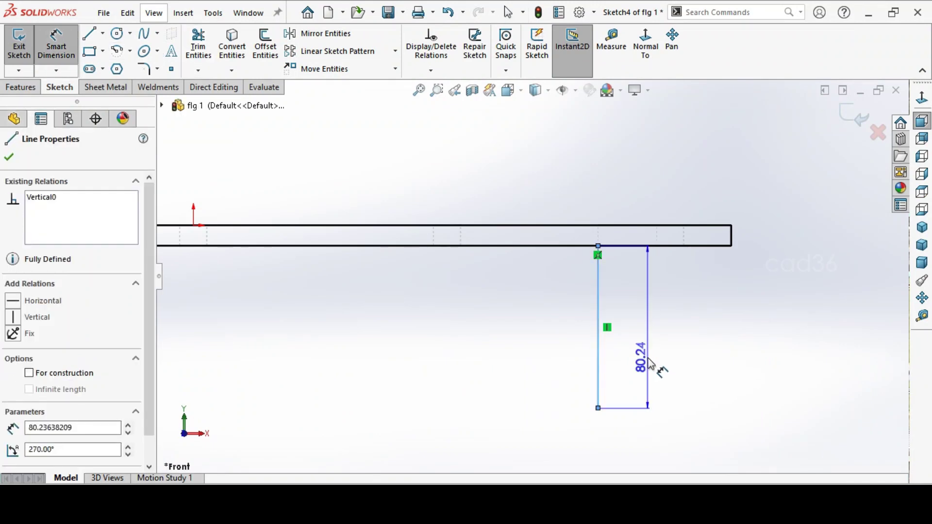
{"action": "left_click", "coordinate": [651, 364]}
{"action": "type", "text": "120"}
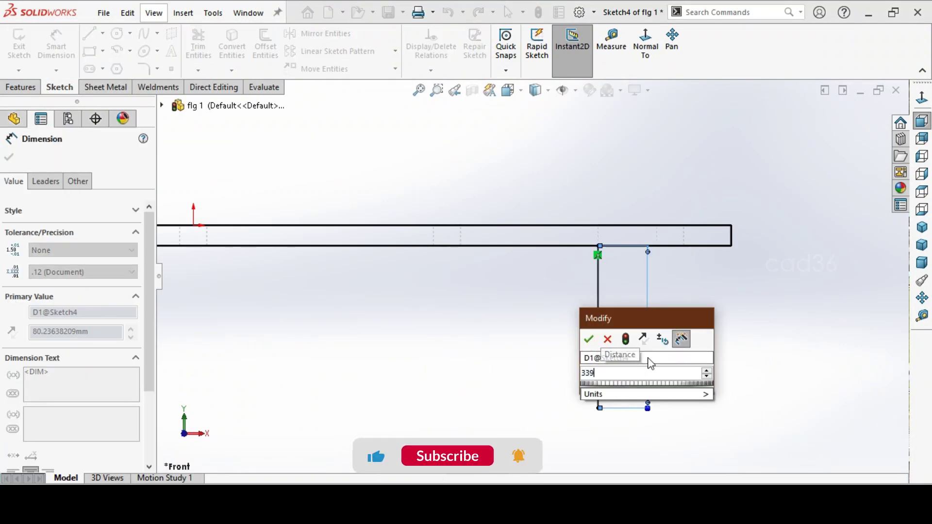
{"action": "key", "text": "Return"}
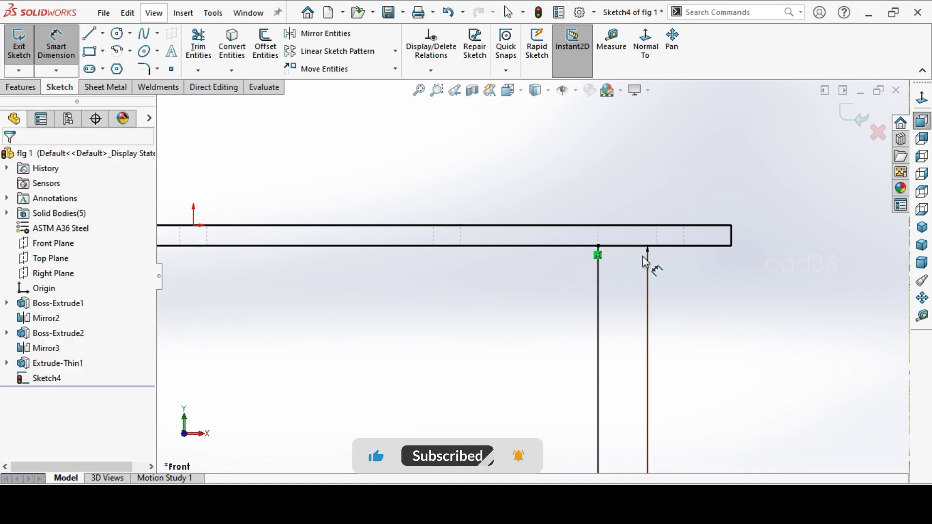
{"action": "scroll", "coordinate": [641, 281], "scroll_direction": "up", "scroll_amount": 5}
{"action": "scroll", "coordinate": [582, 335], "scroll_direction": "up", "scroll_amount": 1}
{"action": "scroll", "coordinate": [428, 435], "scroll_direction": "down", "scroll_amount": 2}
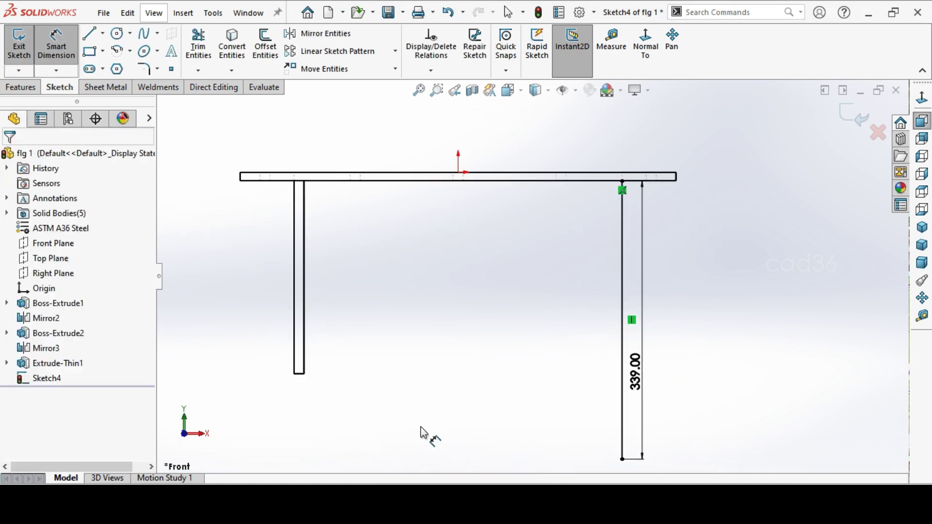
Extrude the 339 mm line as a 288 mm Mid Plane, 12 mm thin plate
{"action": "left_click", "coordinate": [30, 39]}
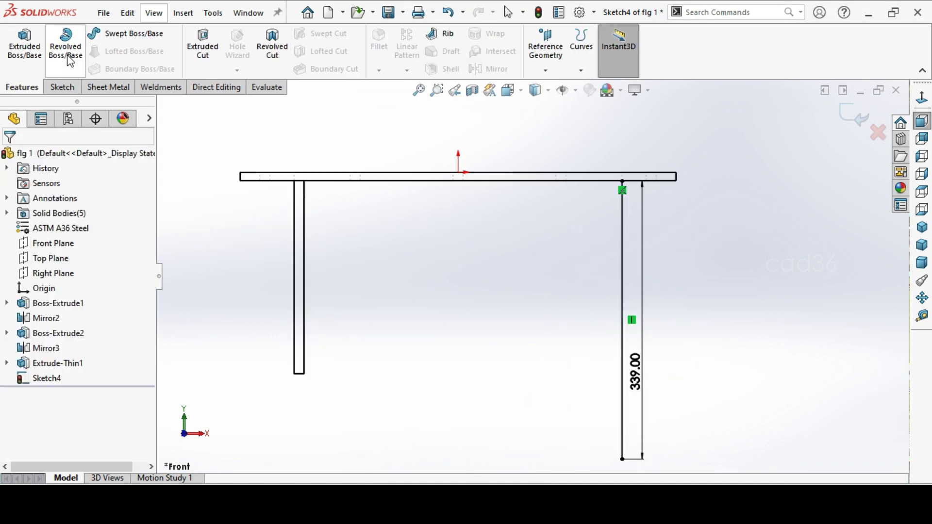
{"action": "left_click", "coordinate": [26, 46]}
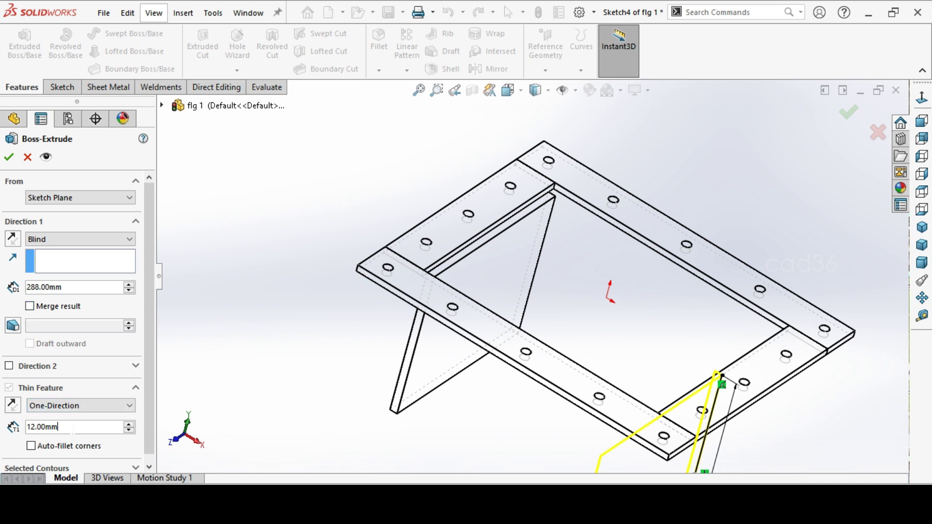
{"action": "scroll", "coordinate": [757, 411], "scroll_direction": "down", "scroll_amount": 5}
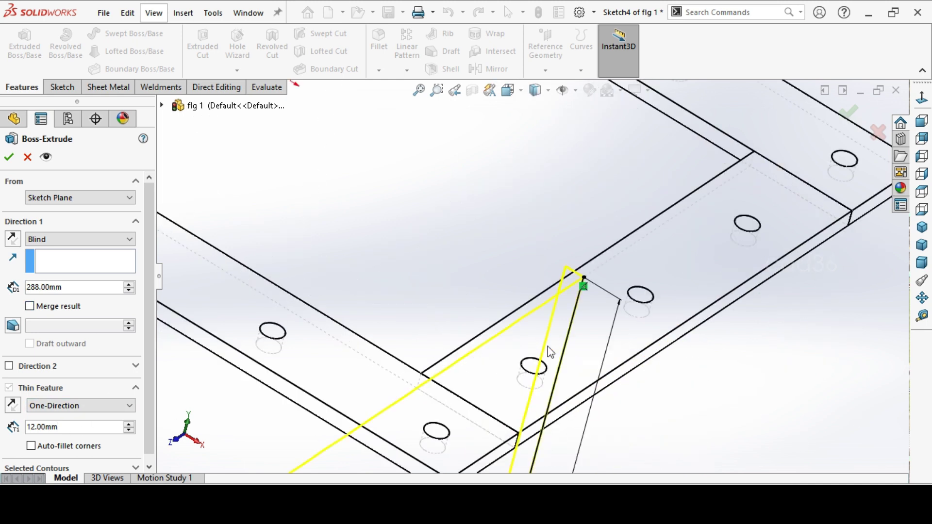
{"action": "middle_click_drag", "start_coordinate": [550, 352], "coordinate": [549, 376]}
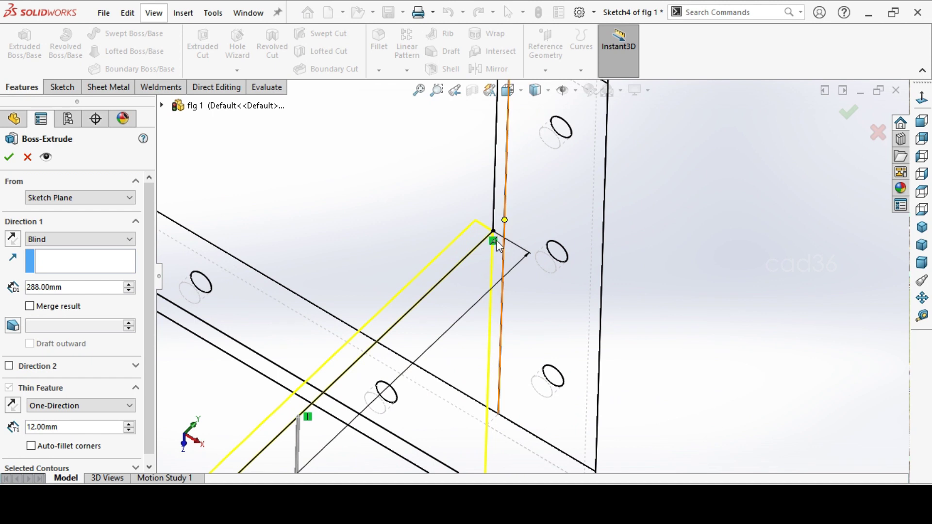
{"action": "left_click", "coordinate": [78, 235]}
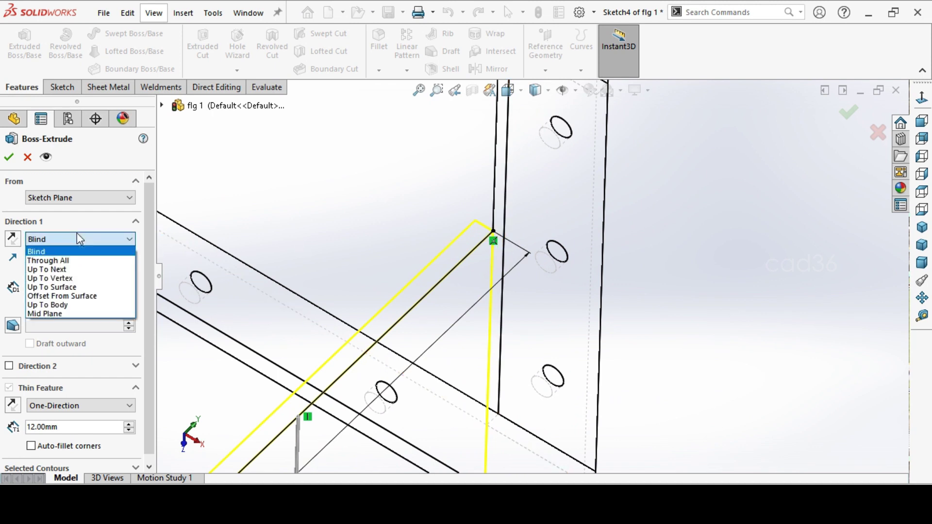
{"action": "left_click", "coordinate": [65, 314]}
{"action": "scroll", "coordinate": [500, 249], "scroll_direction": "up", "scroll_amount": 4}
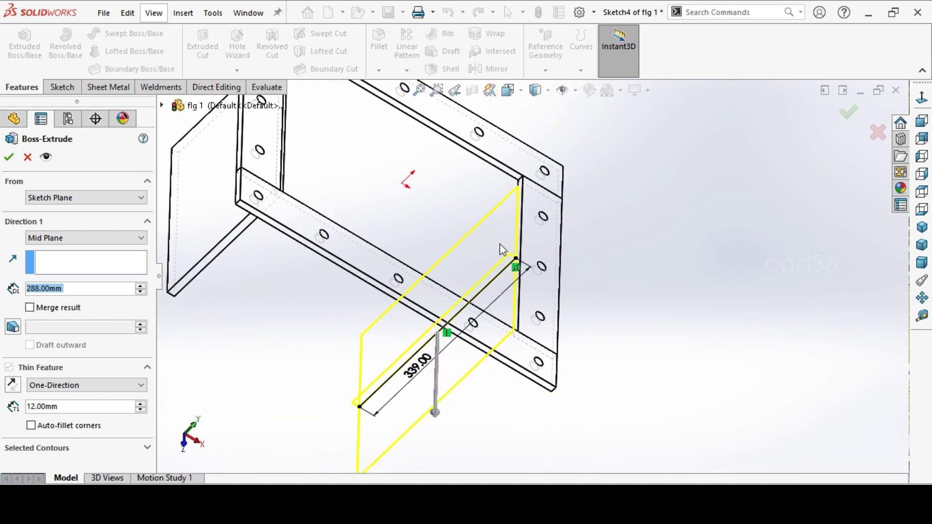
{"action": "left_click", "coordinate": [8, 157]}
{"action": "left_click", "coordinate": [548, 90]}
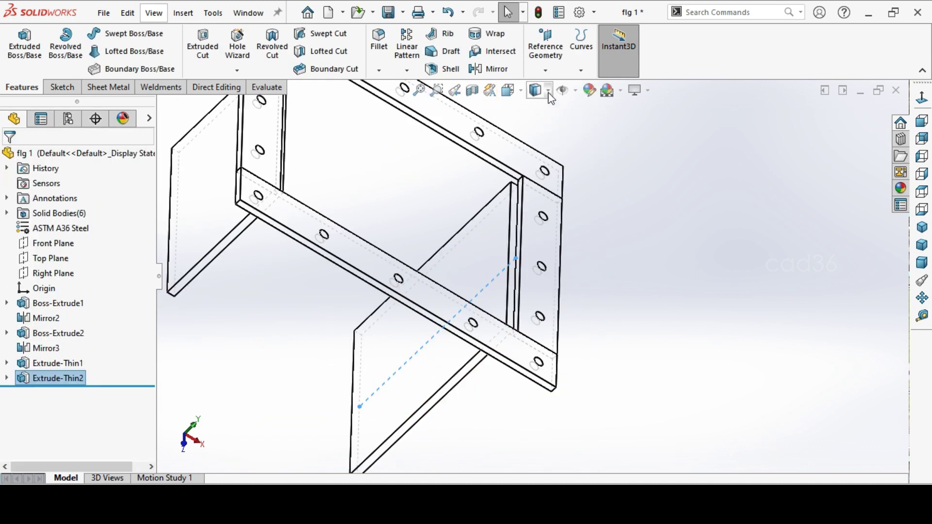
Switch to Shaded With Edges, return to isometric view, and select the Front Plane
{"action": "left_click", "coordinate": [540, 111]}
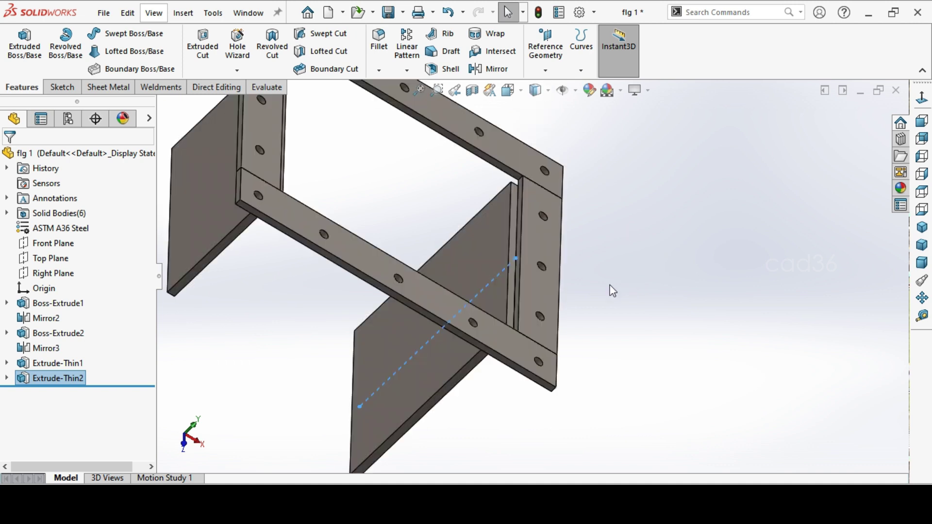
{"action": "middle_click_drag", "start_coordinate": [598, 301], "coordinate": [547, 313]}
{"action": "scroll", "coordinate": [514, 310], "scroll_direction": "up", "scroll_amount": 2}
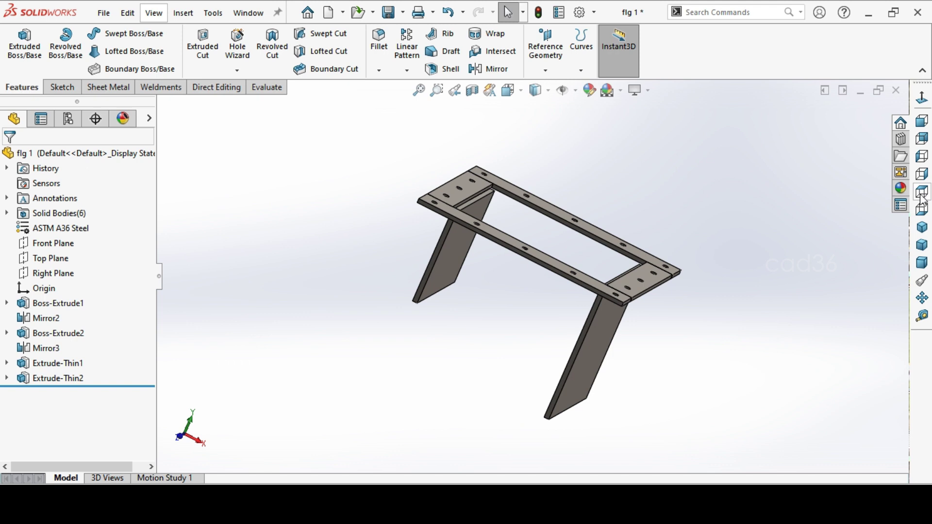
{"action": "left_click", "coordinate": [922, 227]}
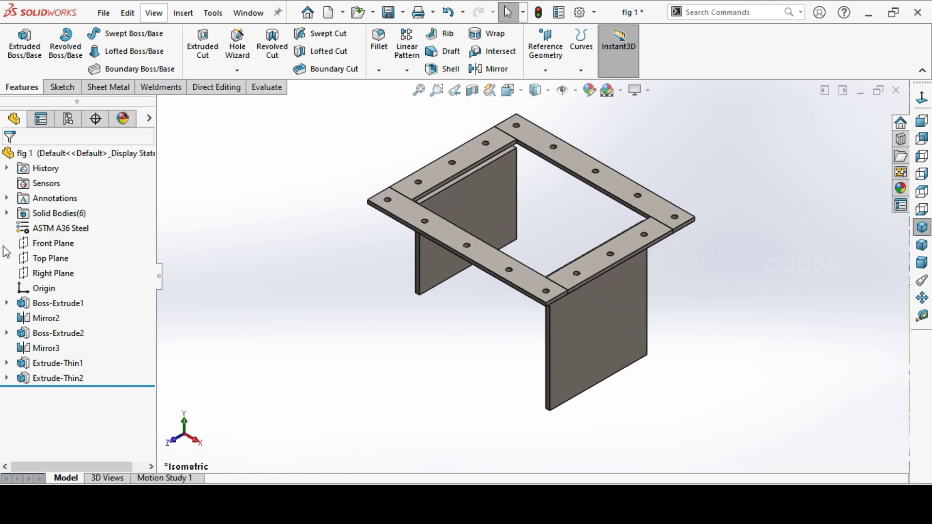
{"action": "left_click", "coordinate": [60, 249]}
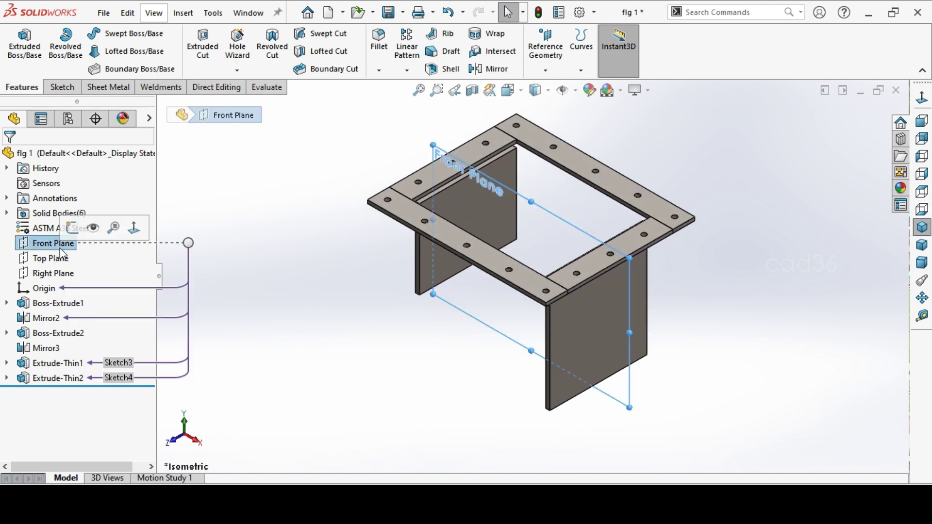
On a new Front Plane sketch, draw a slanted line from the left plate's bottom ending in a short horizontal foot
{"action": "left_click", "coordinate": [72, 227]}
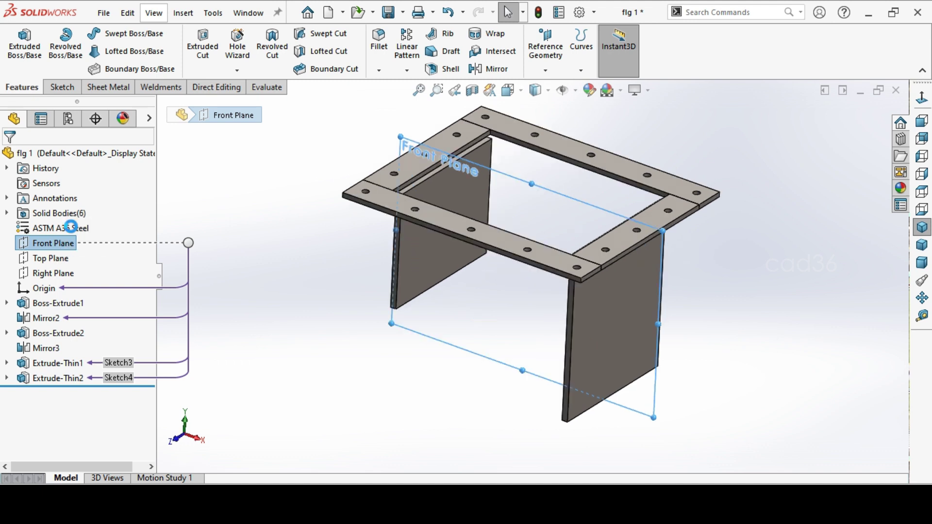
{"action": "left_click", "coordinate": [443, 367]}
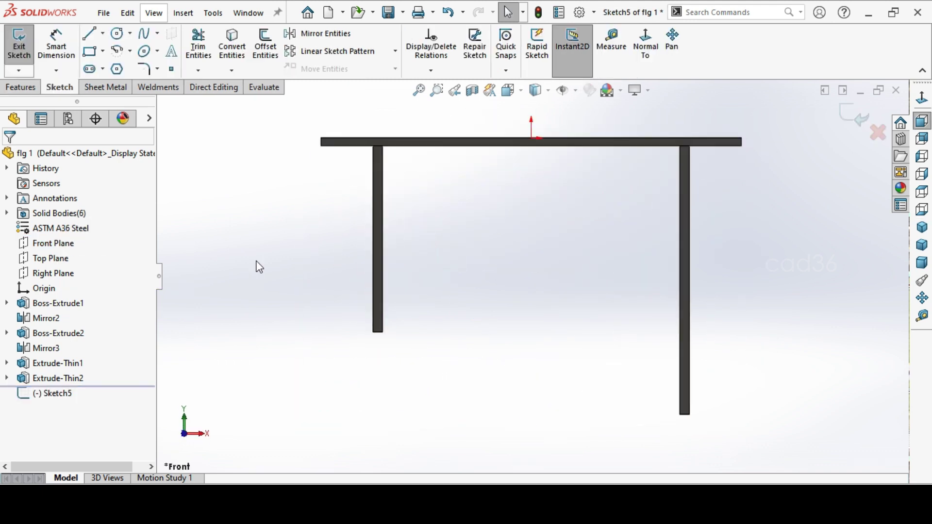
{"action": "left_click", "coordinate": [87, 39]}
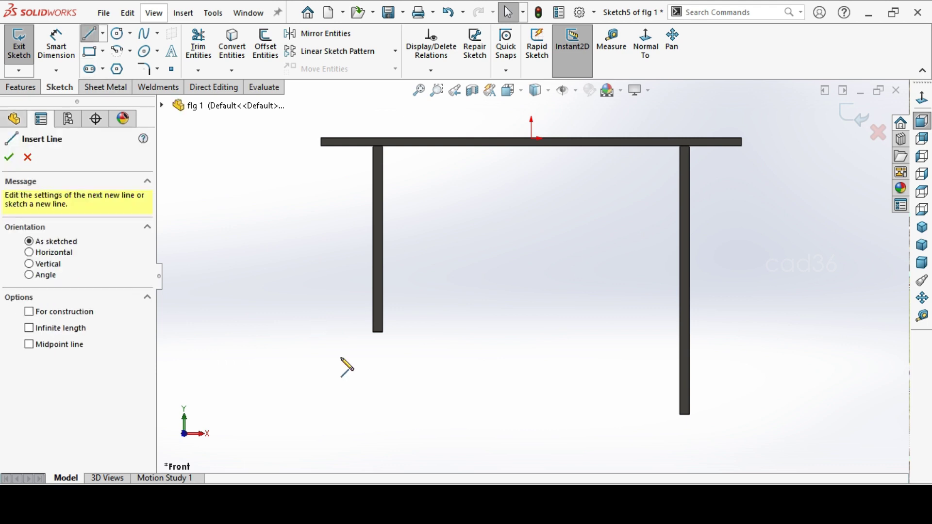
{"action": "left_click", "coordinate": [375, 333]}
{"action": "scroll", "coordinate": [509, 262], "scroll_direction": "up", "scroll_amount": 5}
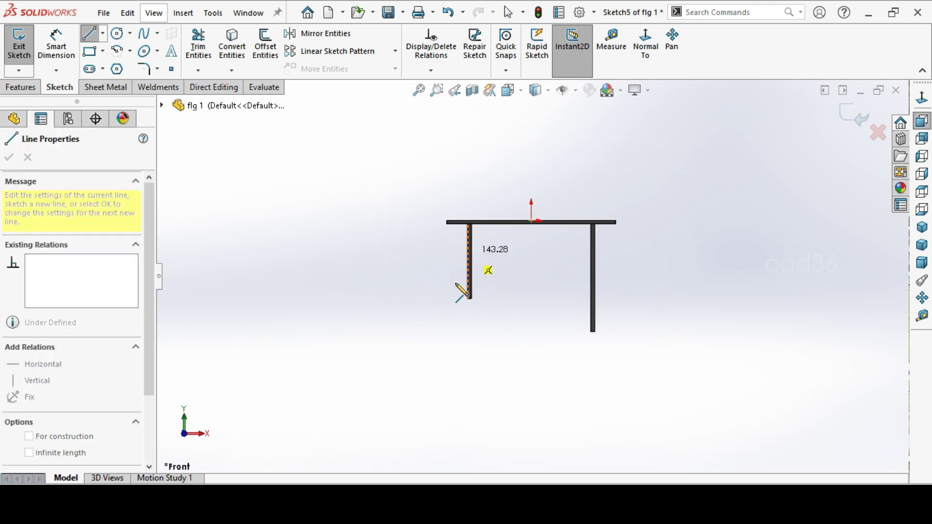
{"action": "left_click", "coordinate": [367, 435]}
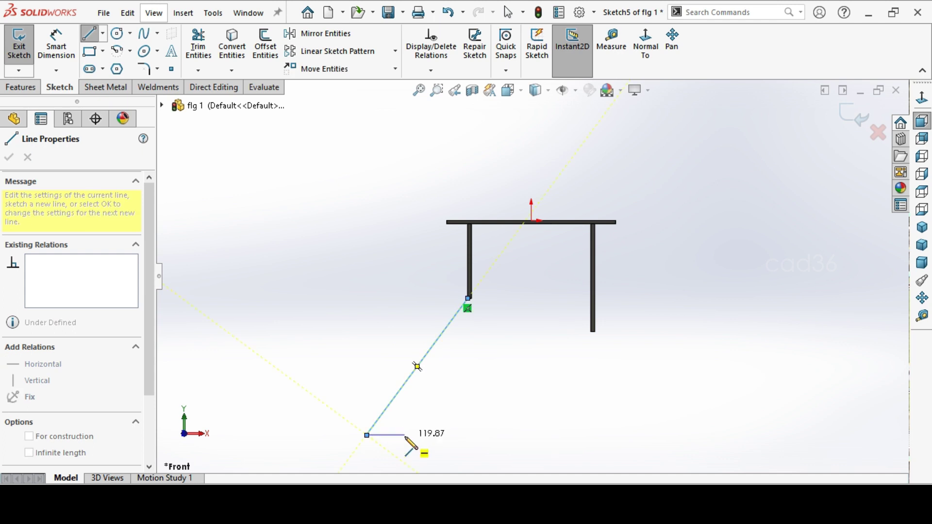
{"action": "left_click", "coordinate": [406, 436]}
{"action": "right_click", "coordinate": [501, 353]}
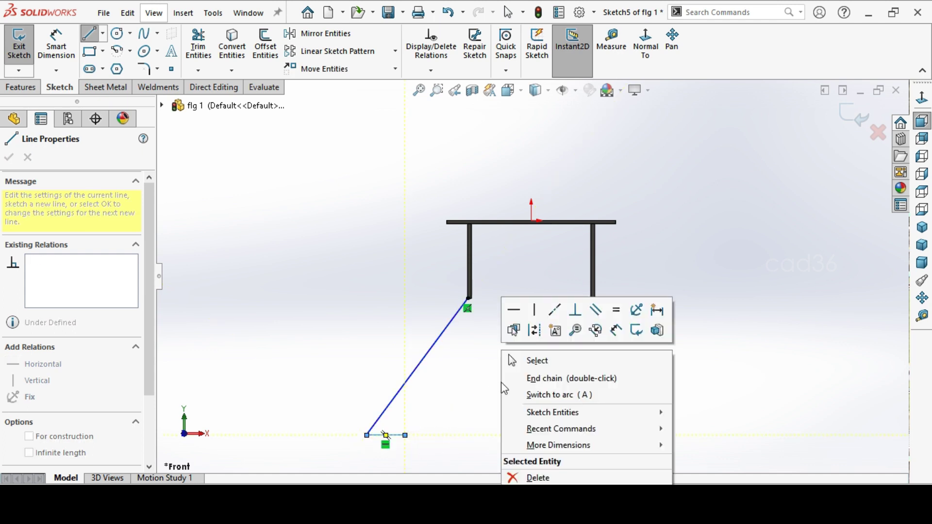
{"action": "left_click", "coordinate": [521, 360]}
{"action": "left_click", "coordinate": [391, 436]}
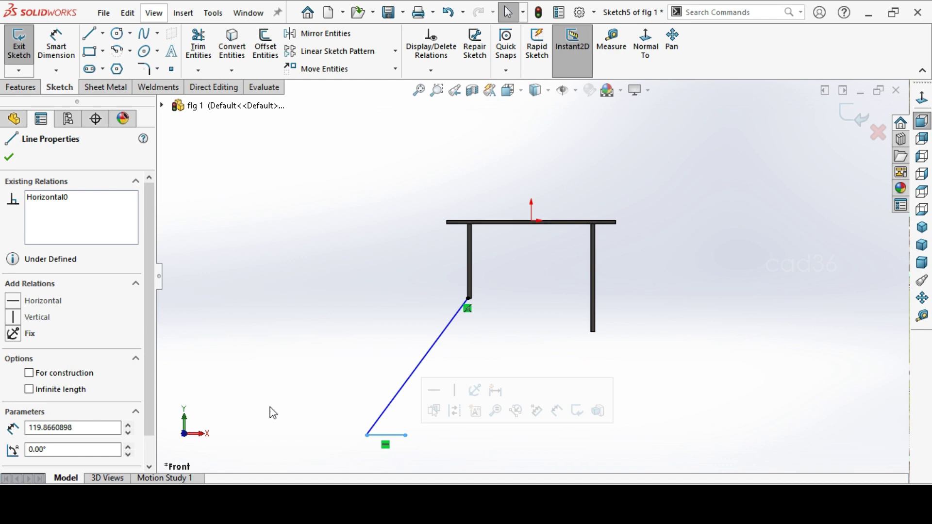
{"action": "left_click", "coordinate": [351, 337]}
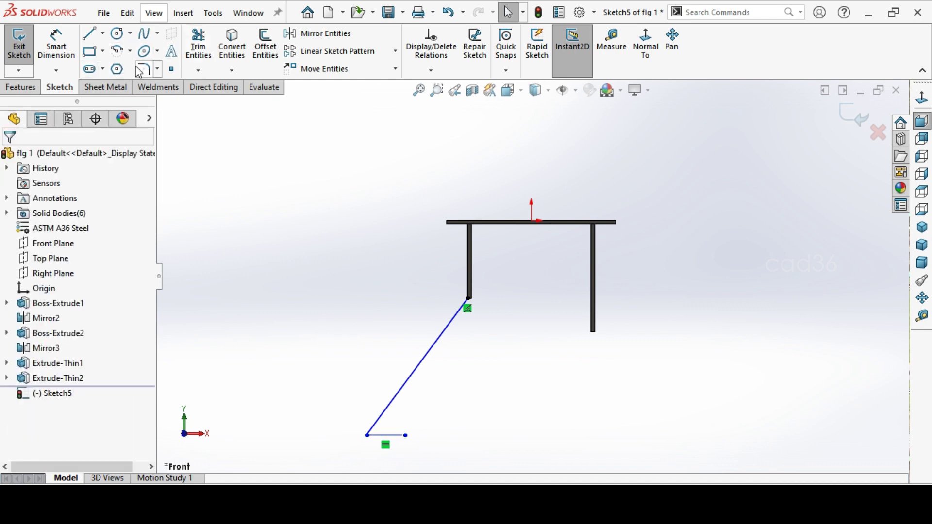
Dimension the slanted line at 60° to the horizontal foot line
{"action": "left_click", "coordinate": [56, 43]}
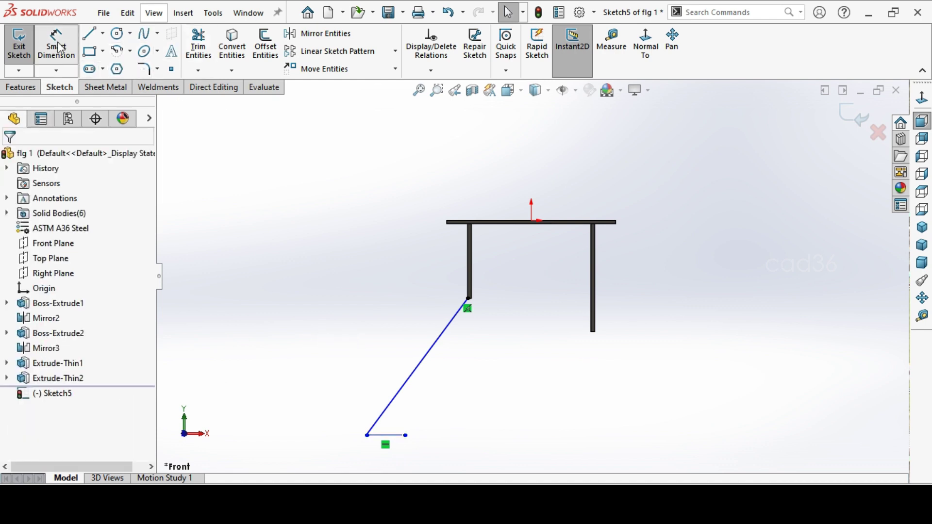
{"action": "left_click", "coordinate": [391, 409]}
{"action": "left_click", "coordinate": [396, 436]}
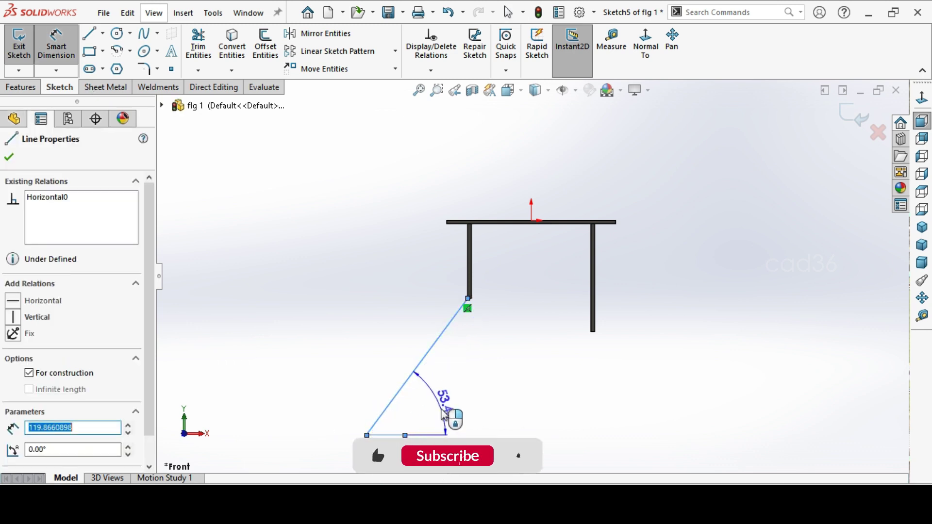
{"action": "left_click", "coordinate": [445, 413]}
{"action": "key", "text": "Return"}
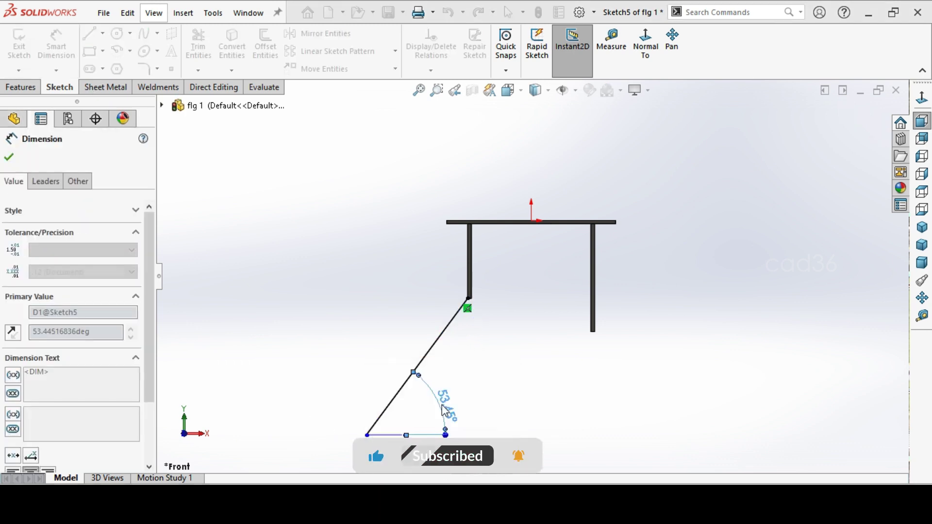
{"action": "left_click", "coordinate": [586, 395]}
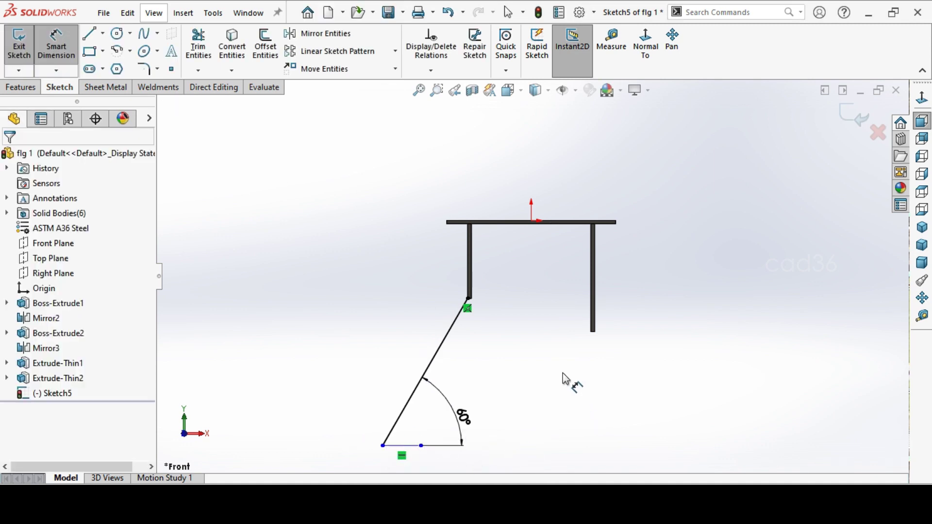
Add a vertical height dimension from the foot to the flange top, then check chute.pdf
{"action": "left_click", "coordinate": [410, 446]}
{"action": "scroll", "coordinate": [465, 219], "scroll_direction": "down", "scroll_amount": 3}
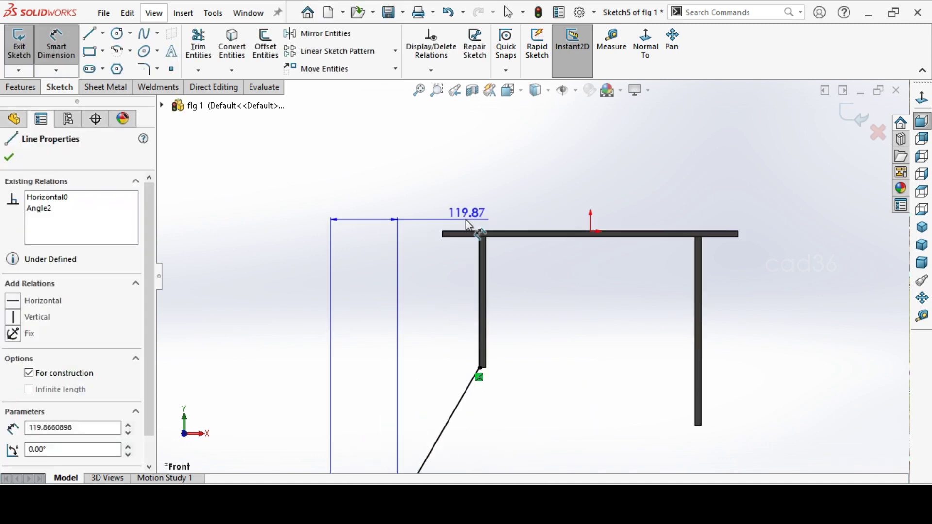
{"action": "left_click", "coordinate": [470, 234]}
{"action": "scroll", "coordinate": [396, 305], "scroll_direction": "up", "scroll_amount": 2}
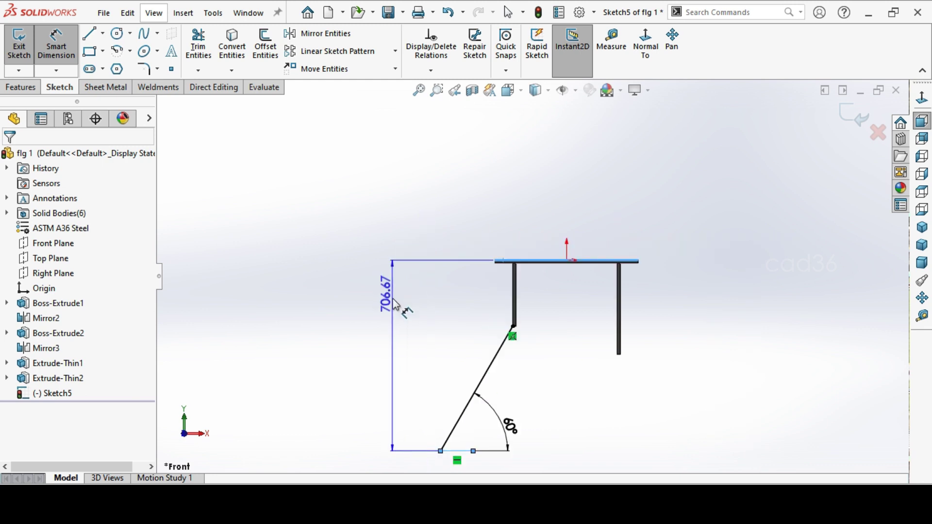
{"action": "left_click", "coordinate": [381, 369]}
{"action": "key", "text": "alt+Tab"}
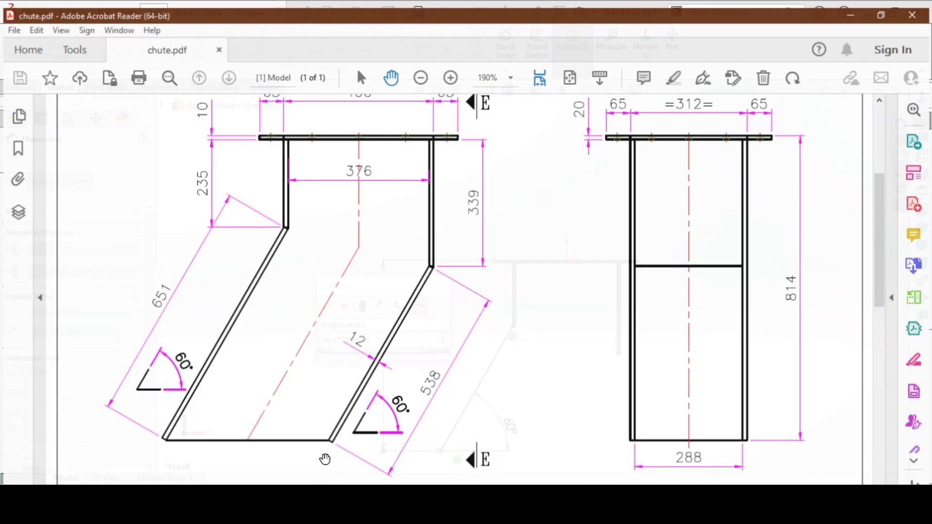
{"action": "scroll", "coordinate": [631, 301], "scroll_direction": "up", "scroll_amount": 1}
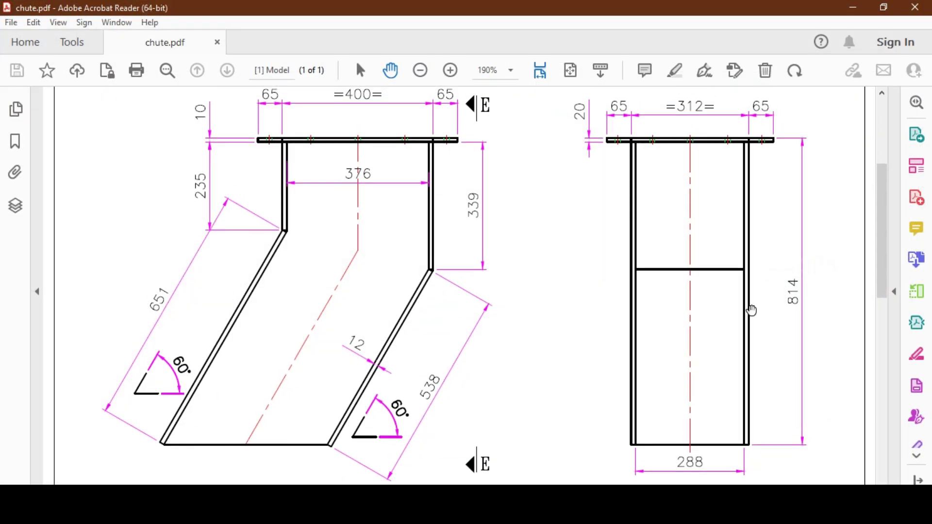
Change the sketch's foot-to-flange-top height dimension to 814 mm
{"action": "left_click", "coordinate": [853, 7]}
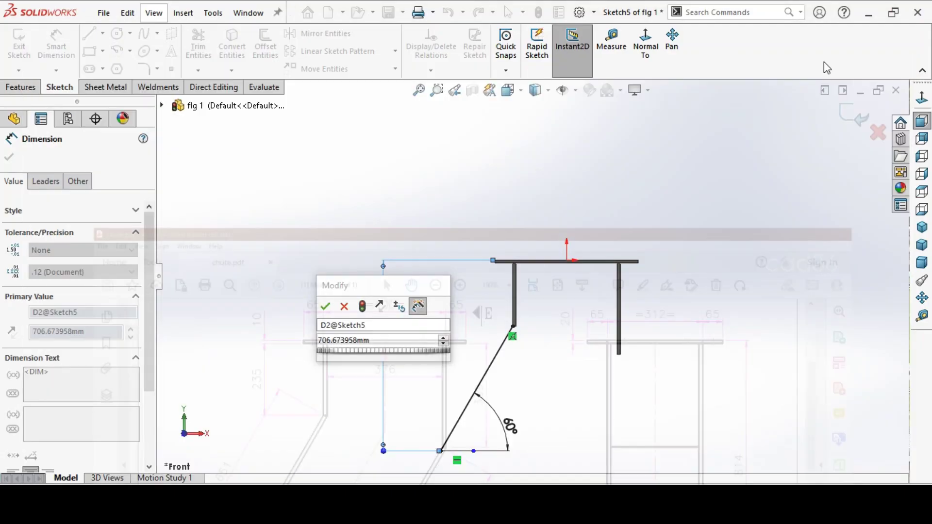
{"action": "left_click", "coordinate": [385, 341]}
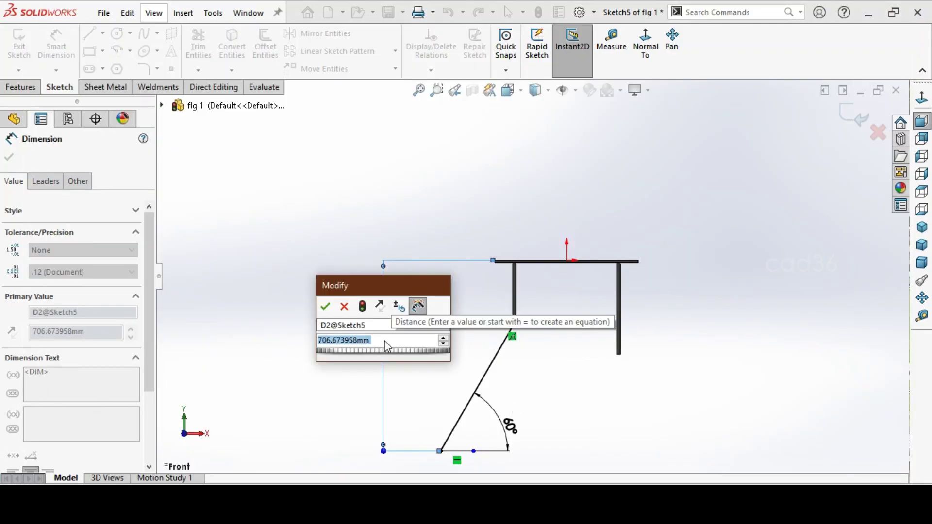
{"action": "type", "text": "814"}
{"action": "key", "text": "Return"}
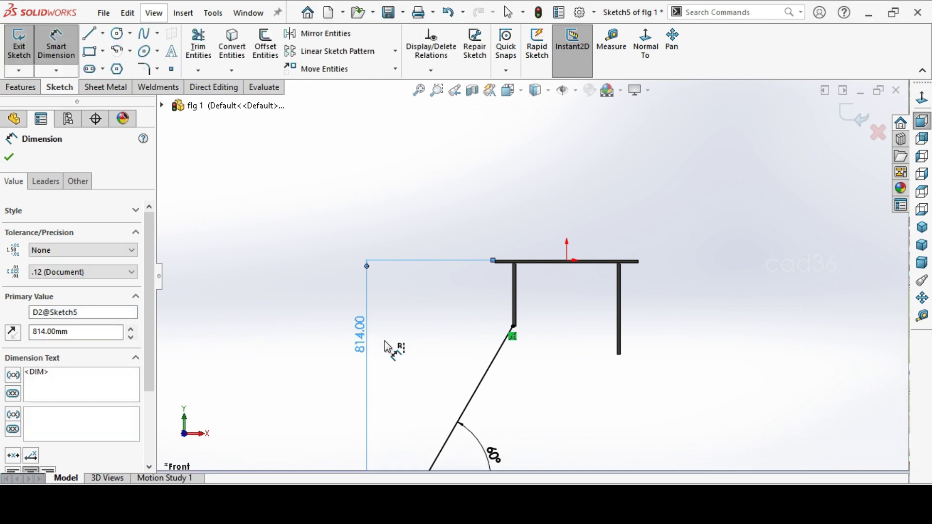
{"action": "left_click", "coordinate": [605, 409]}
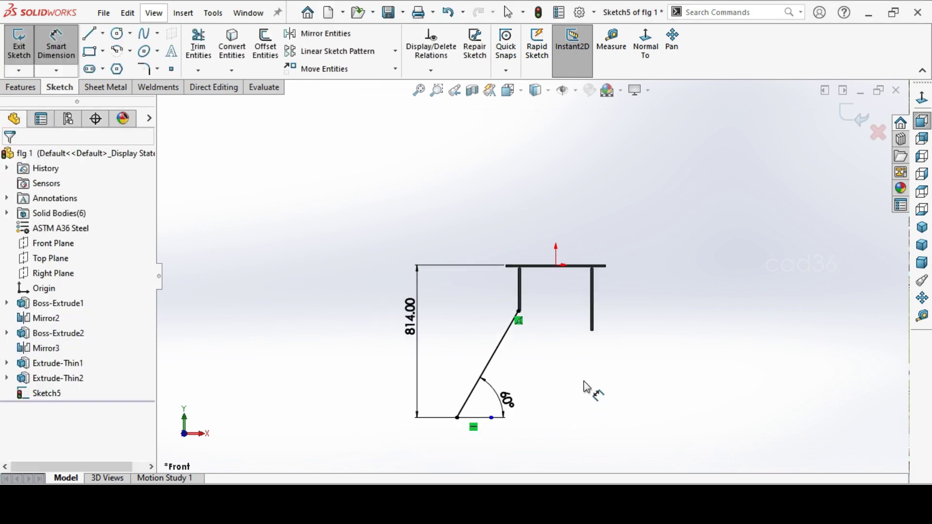
{"action": "left_click", "coordinate": [20, 87]}
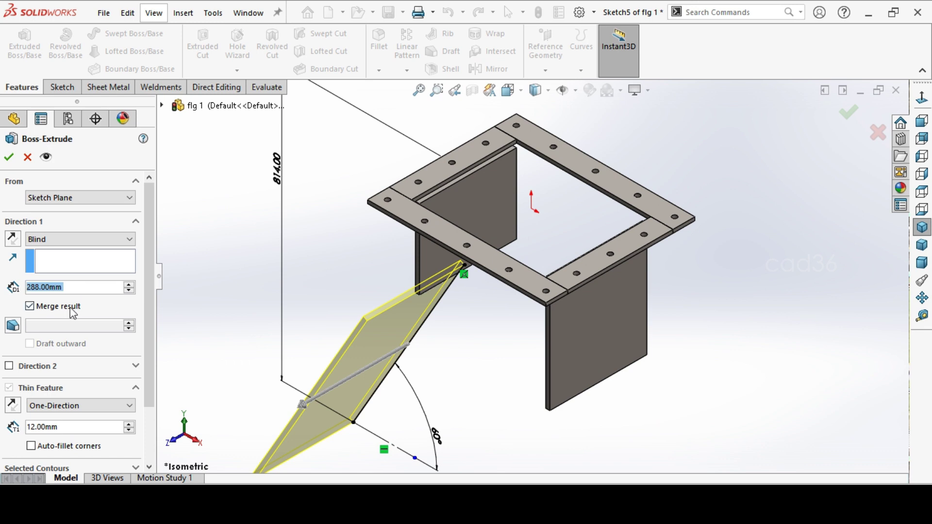
Extrude the slanted sketch Mid Plane, 288 mm, as a 12 mm thin plate with reversed thickness
{"action": "left_click", "coordinate": [71, 242]}
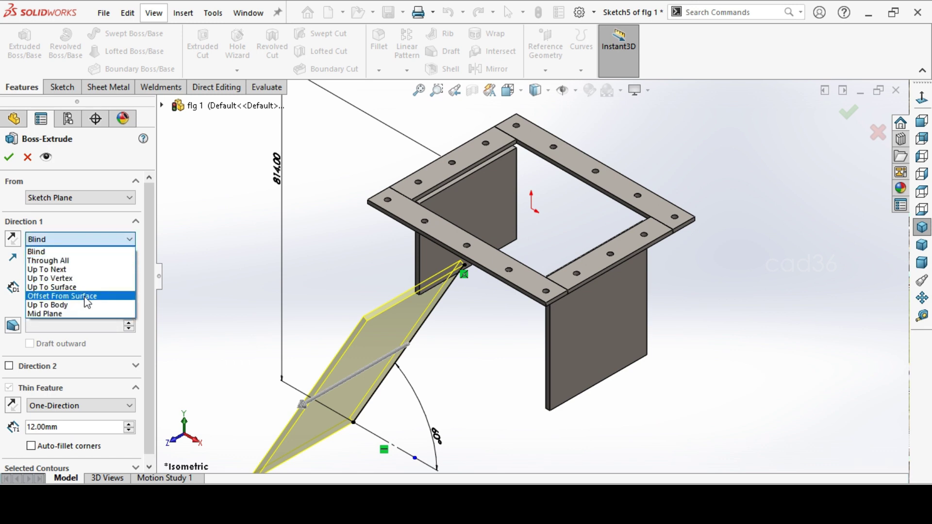
{"action": "left_click", "coordinate": [88, 314]}
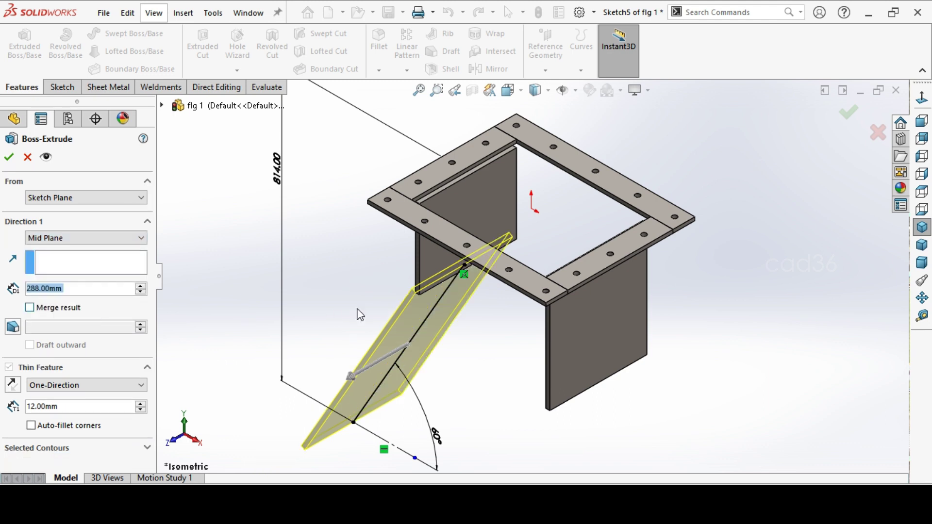
{"action": "scroll", "coordinate": [422, 302], "scroll_direction": "down", "scroll_amount": 3}
{"action": "middle_click_drag", "start_coordinate": [329, 270], "coordinate": [353, 272]}
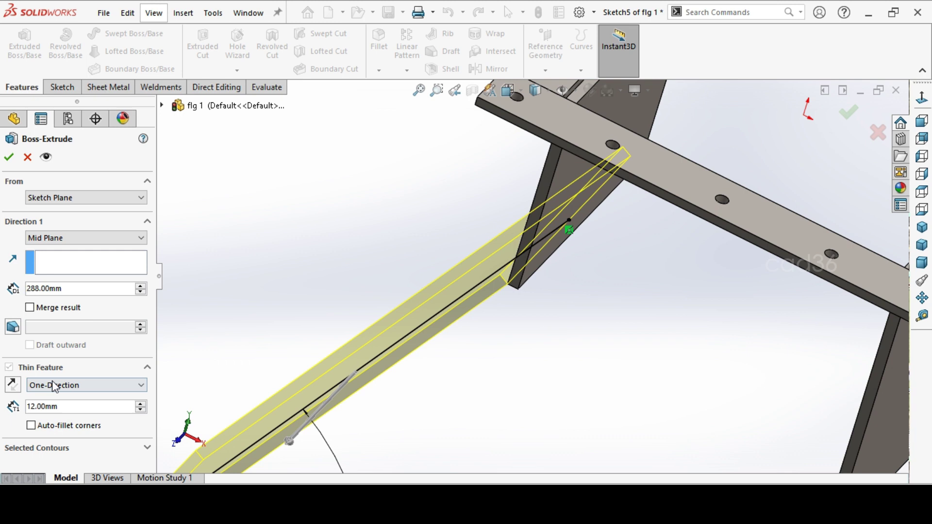
{"action": "left_click", "coordinate": [14, 387]}
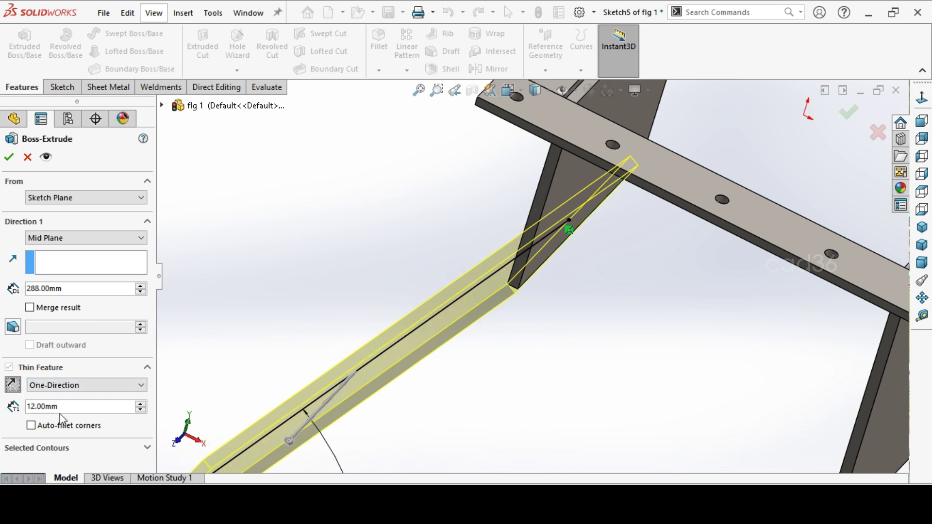
{"action": "middle_click_drag", "start_coordinate": [322, 291], "coordinate": [341, 238]}
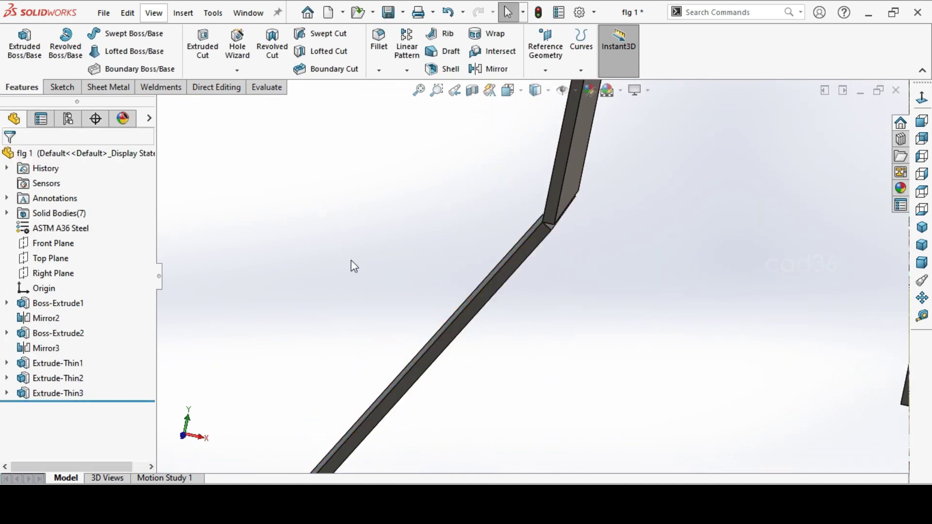
{"action": "scroll", "coordinate": [589, 329], "scroll_direction": "down", "scroll_amount": 8}
{"action": "middle_click_drag", "start_coordinate": [534, 251], "coordinate": [621, 359]}
{"action": "scroll", "coordinate": [508, 321], "scroll_direction": "up", "scroll_amount": 5}
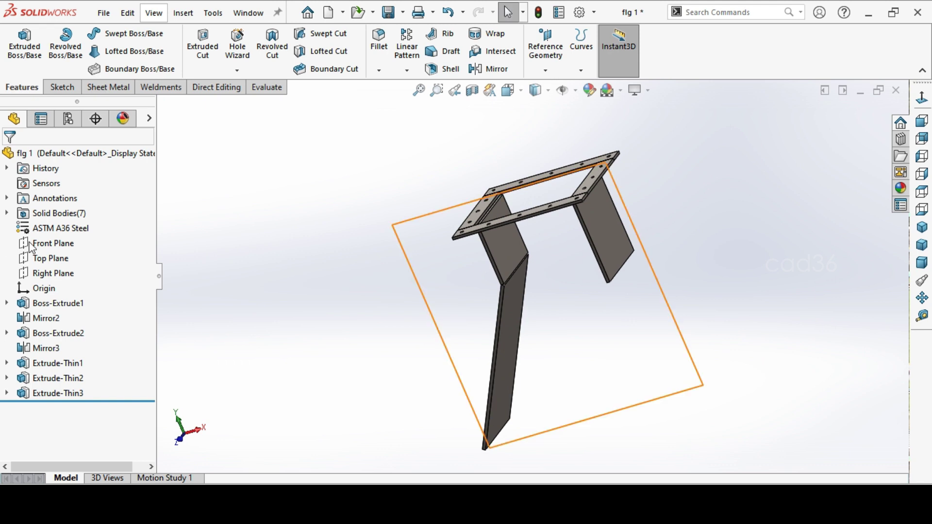
{"action": "right_click", "coordinate": [60, 244]}
On the Front Plane, sketch a slanted line down from the right plate's bottom end
{"action": "left_click", "coordinate": [70, 219]}
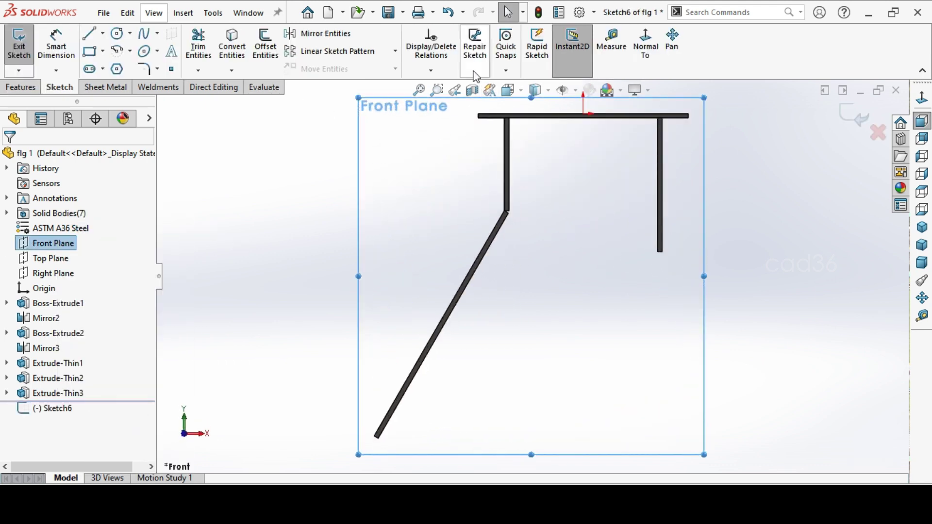
{"action": "left_click", "coordinate": [89, 34]}
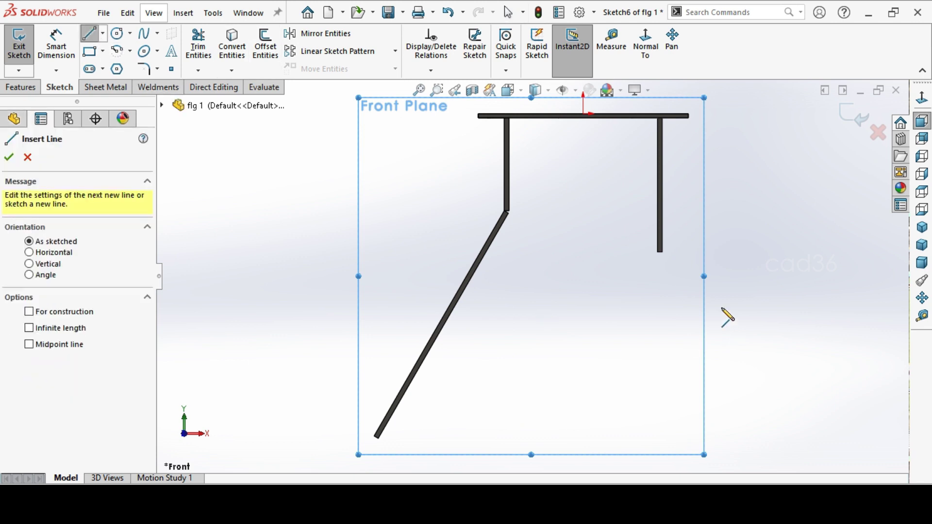
{"action": "left_click", "coordinate": [659, 252]}
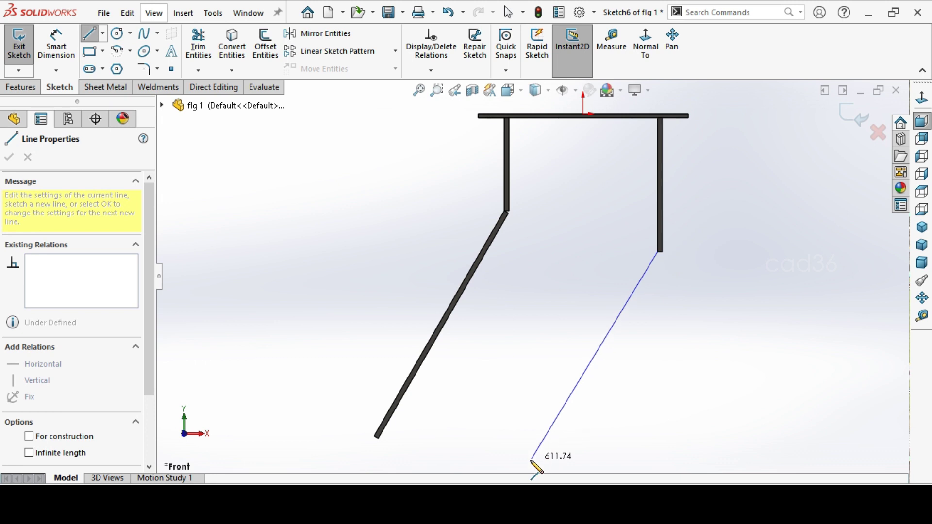
{"action": "left_click", "coordinate": [546, 441]}
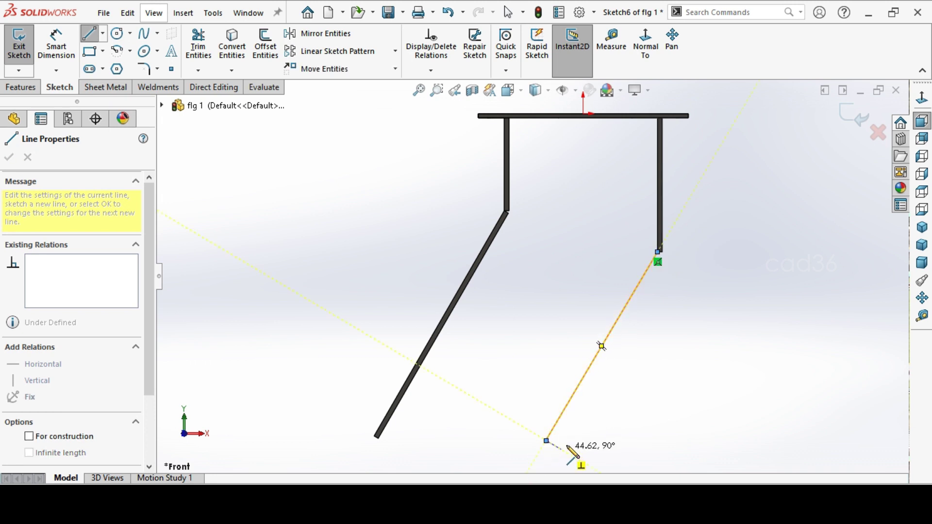
{"action": "right_click", "coordinate": [588, 444]}
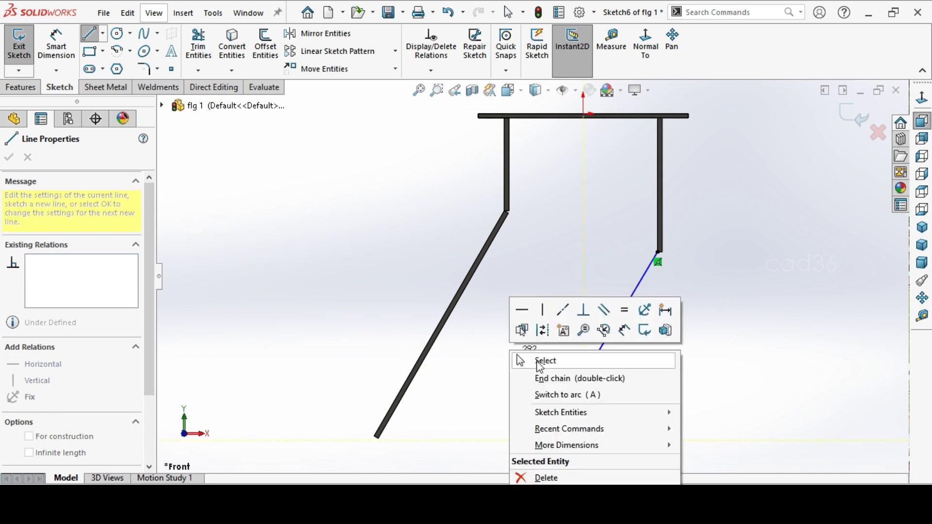
{"action": "left_click", "coordinate": [540, 361]}
{"action": "left_click_drag", "start_coordinate": [511, 406], "coordinate": [634, 473]}
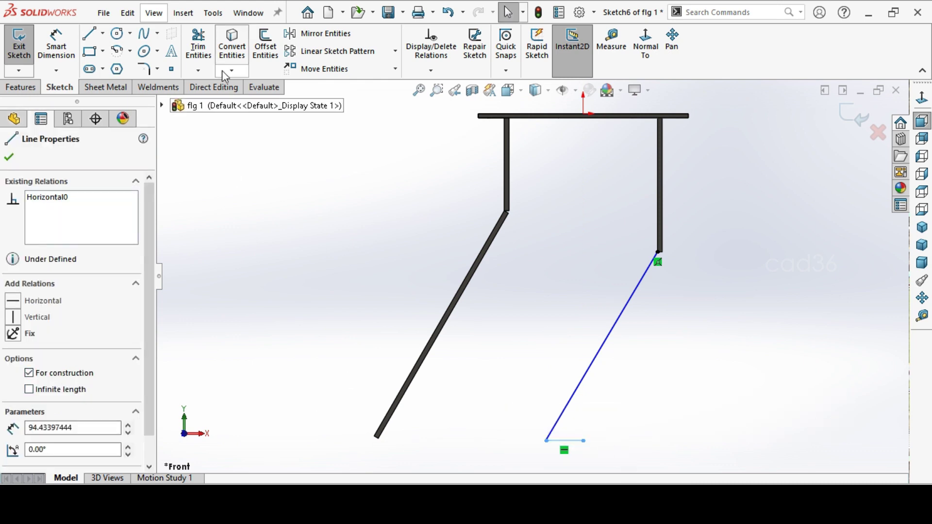
Dimension the angle between the short horizontal line and the slanted line as 60°
{"action": "left_click", "coordinate": [56, 44]}
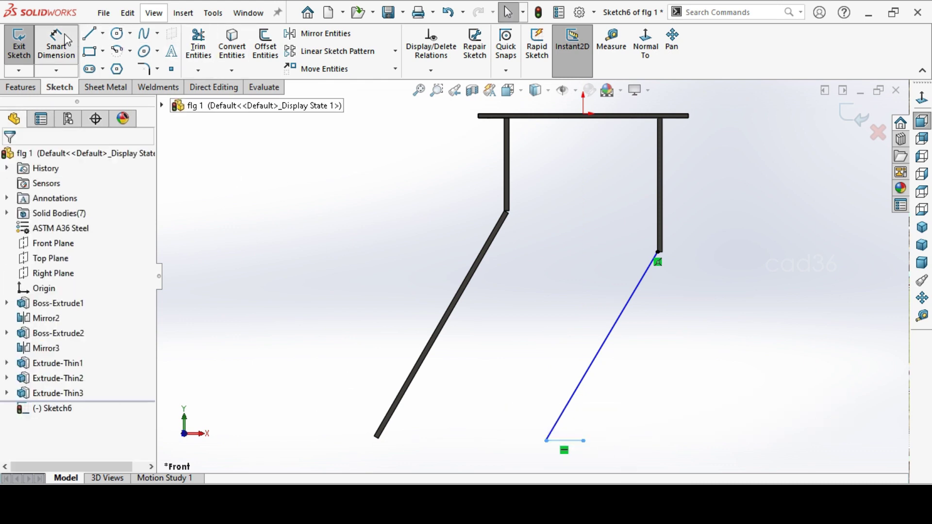
{"action": "left_click", "coordinate": [572, 441]}
{"action": "left_click", "coordinate": [574, 394]}
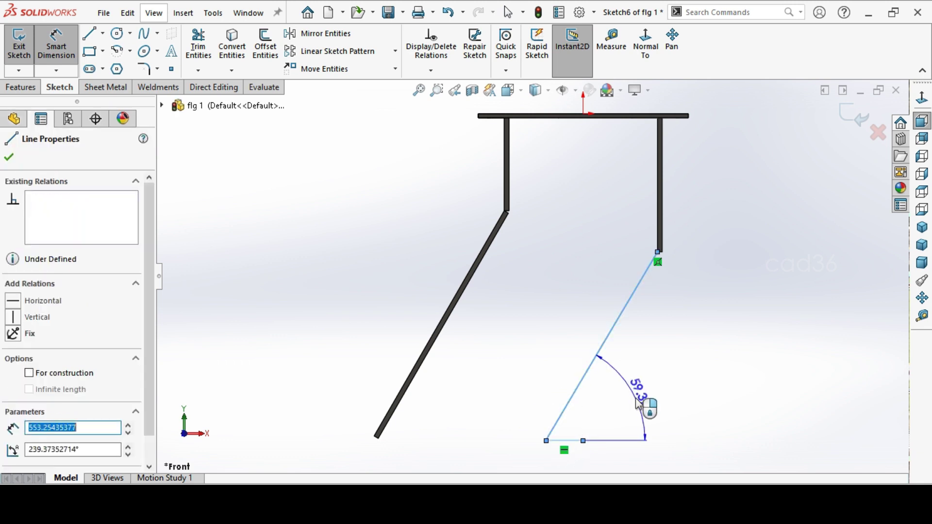
{"action": "left_click", "coordinate": [639, 404]}
{"action": "type", "text": "60"}
{"action": "key", "text": "Return"}
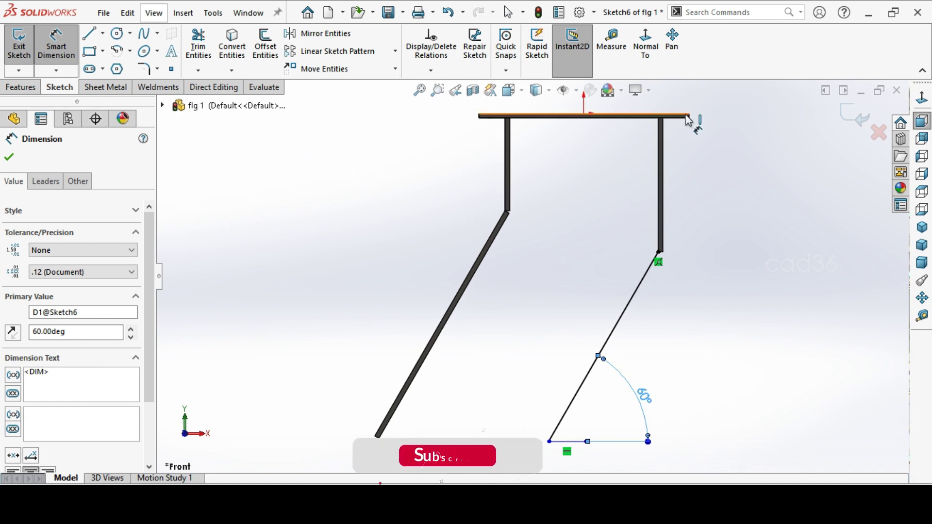
Add a vertical dimension from the top line to the slanted line's foot of 814 mm
{"action": "scroll", "coordinate": [694, 123], "scroll_direction": "down", "scroll_amount": 6}
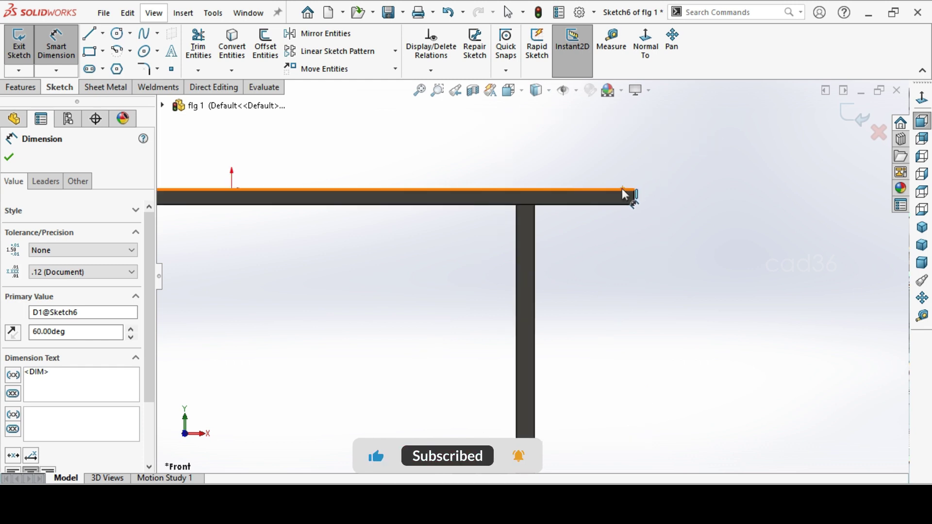
{"action": "left_click", "coordinate": [632, 195]}
{"action": "scroll", "coordinate": [697, 105], "scroll_direction": "up", "scroll_amount": 6}
{"action": "scroll", "coordinate": [706, 330], "scroll_direction": "up", "scroll_amount": 3}
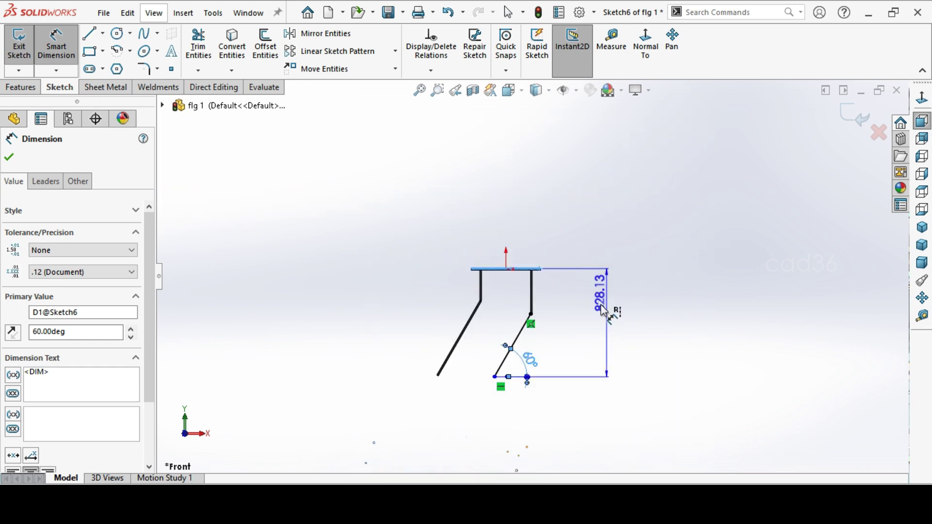
{"action": "left_click", "coordinate": [585, 337]}
{"action": "left_click", "coordinate": [602, 328]}
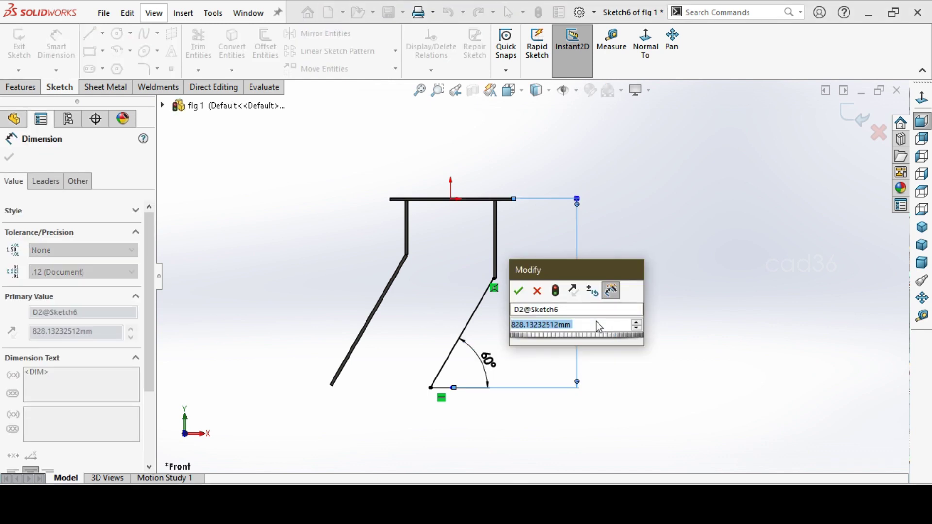
{"action": "type", "text": "814"}
{"action": "key", "text": "Return"}
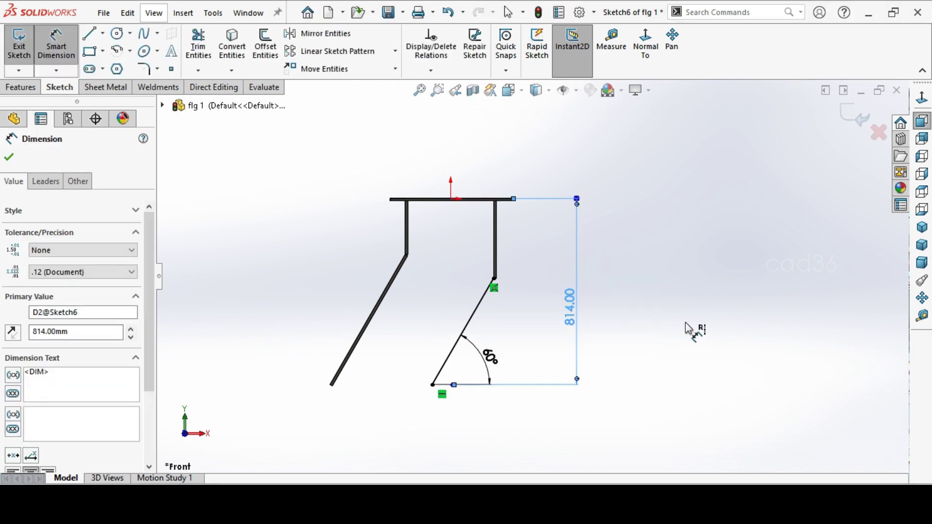
{"action": "left_click", "coordinate": [21, 88]}
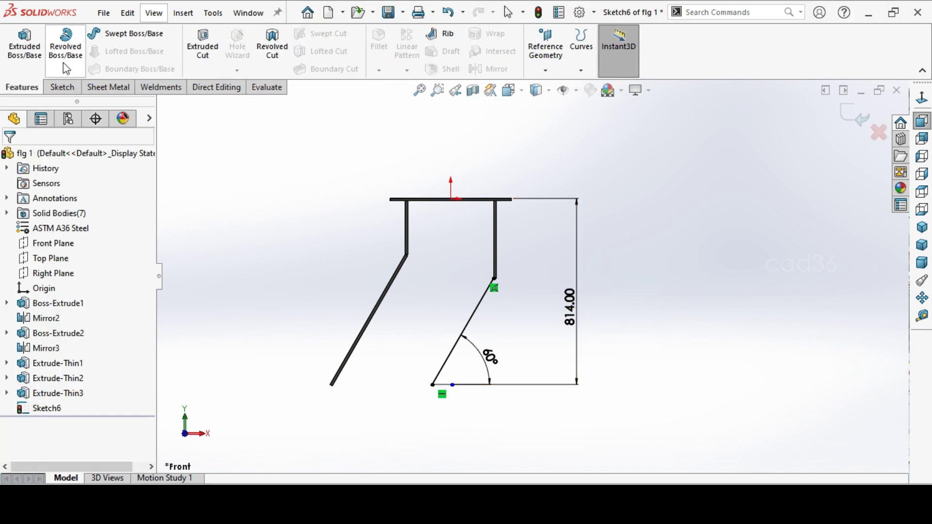
Extrude the sketch Mid Plane 288 mm as a separate 12 mm thin plate, thickness reversed
{"action": "left_click", "coordinate": [39, 63]}
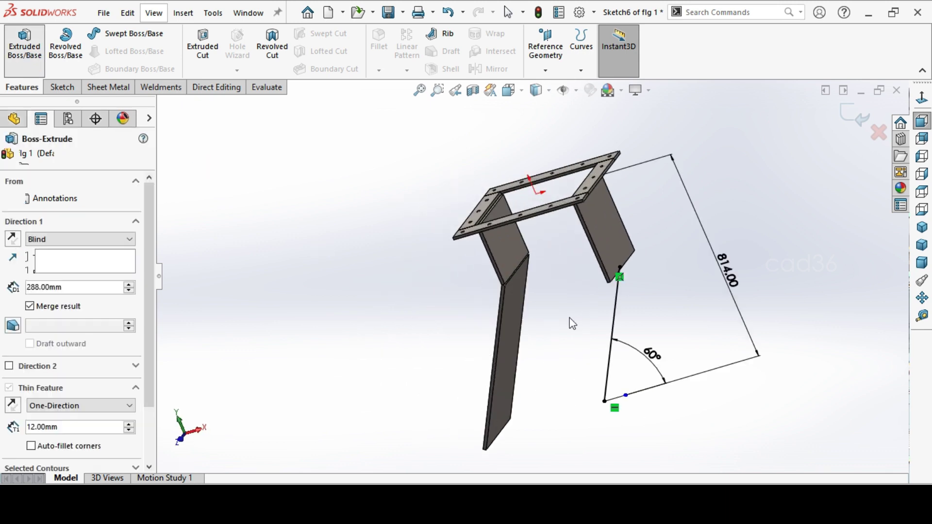
{"action": "left_click", "coordinate": [66, 306]}
{"action": "left_click", "coordinate": [75, 241]}
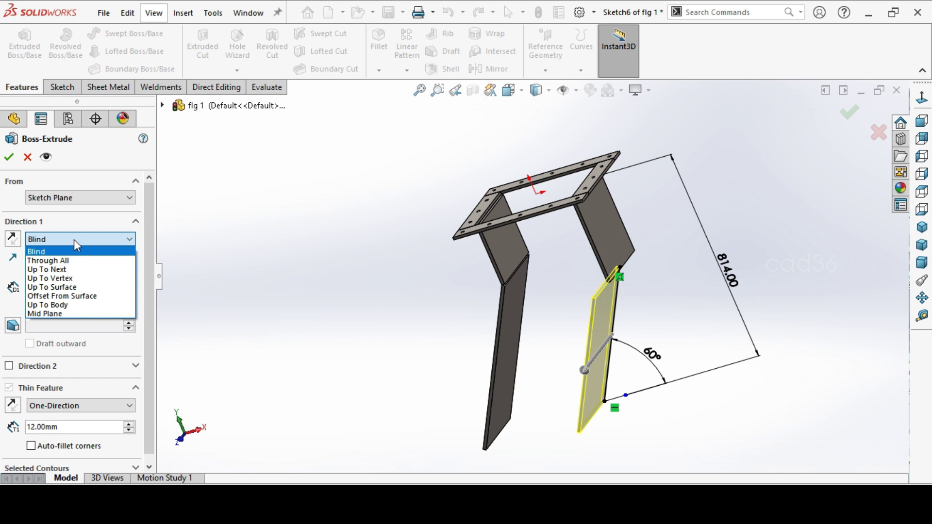
{"action": "left_click", "coordinate": [75, 314]}
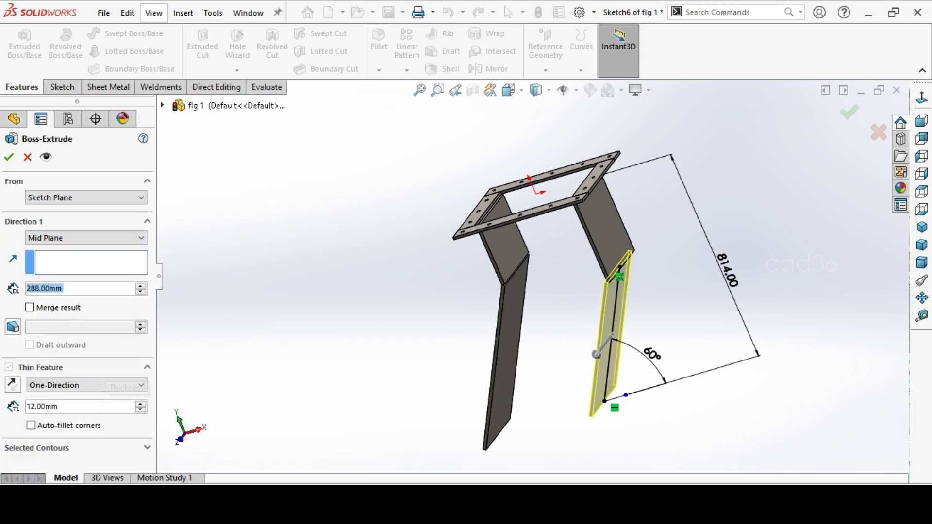
{"action": "scroll", "coordinate": [629, 267], "scroll_direction": "down", "scroll_amount": 5}
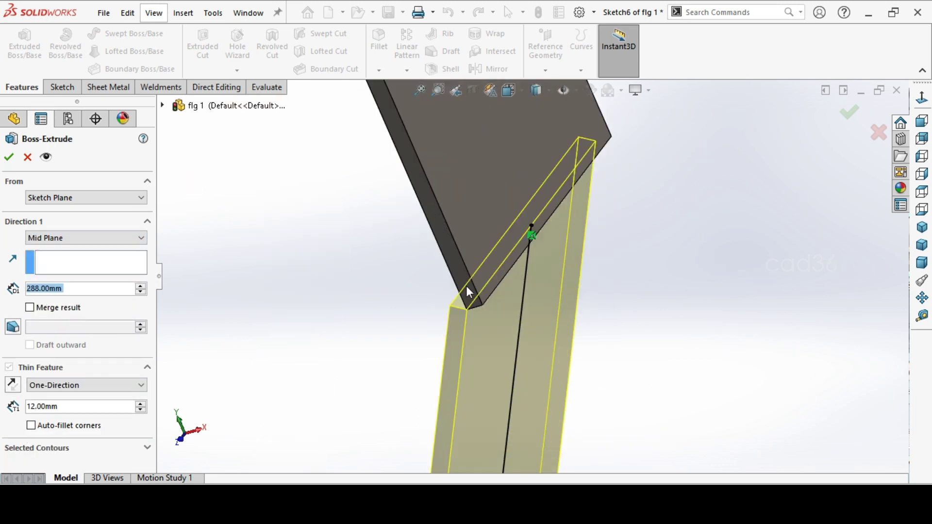
{"action": "middle_click_drag", "start_coordinate": [346, 273], "coordinate": [358, 239]}
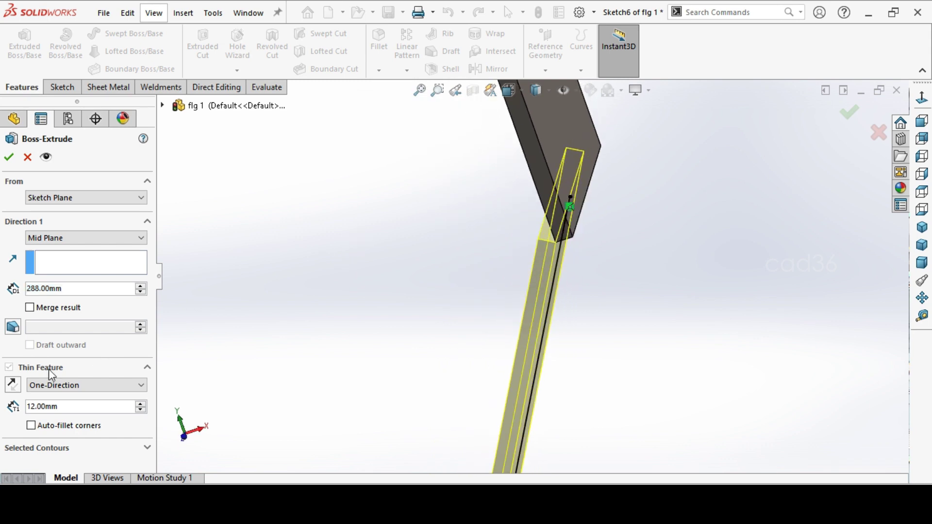
{"action": "left_click", "coordinate": [13, 385]}
{"action": "middle_click_drag", "start_coordinate": [407, 291], "coordinate": [372, 282]}
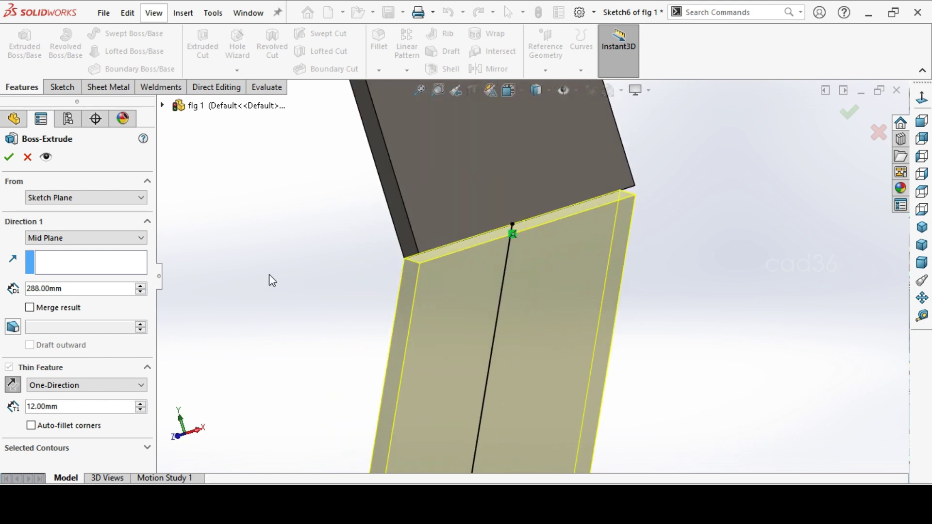
{"action": "key", "text": "Return"}
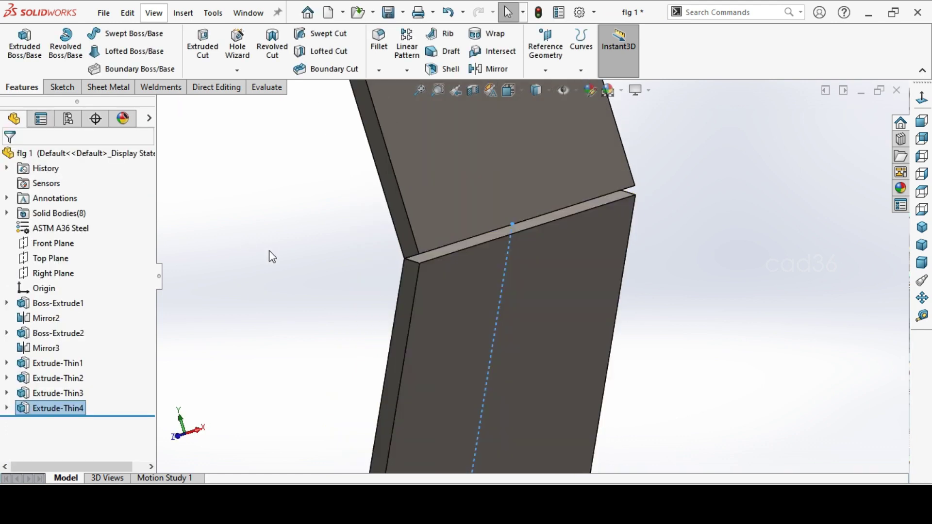
{"action": "left_click", "coordinate": [924, 229]}
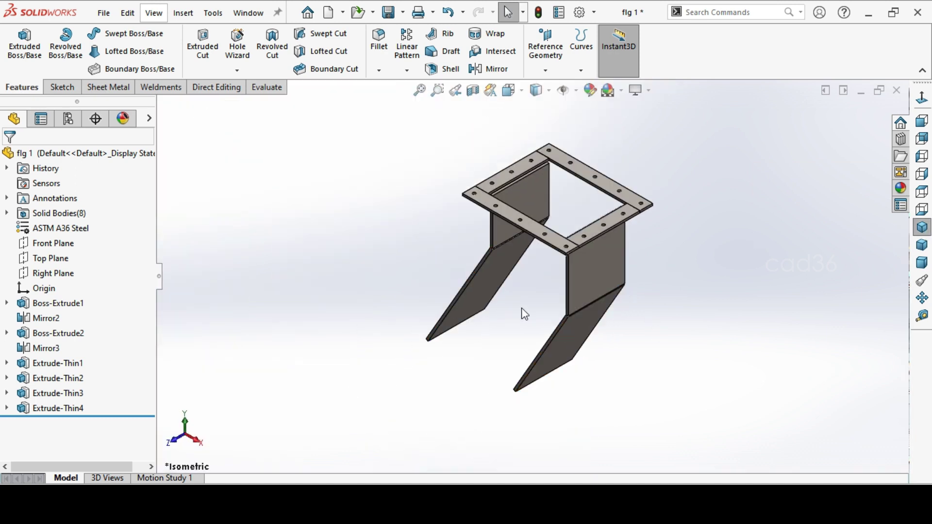
Open a new sketch on the side face of a kinked plate
{"action": "middle_click_drag", "start_coordinate": [524, 314], "coordinate": [553, 350]}
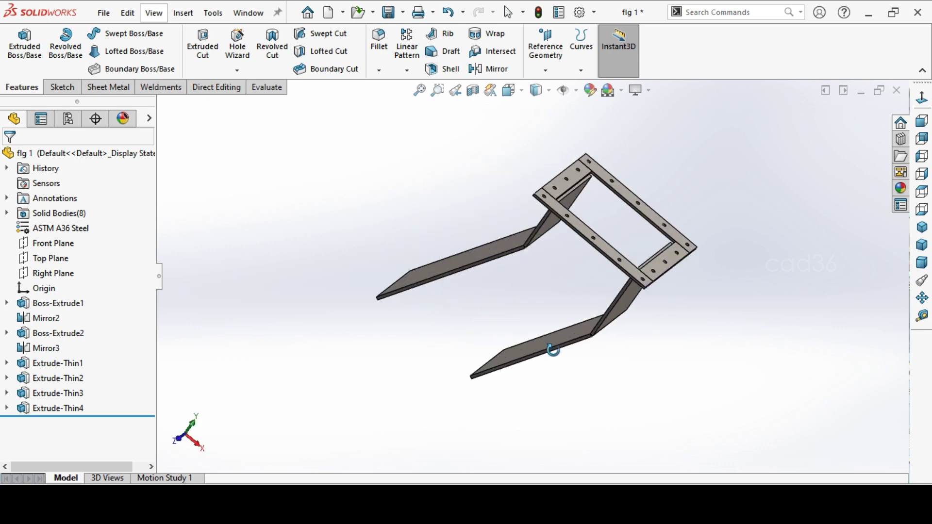
{"action": "scroll", "coordinate": [545, 235], "scroll_direction": "down", "scroll_amount": 5}
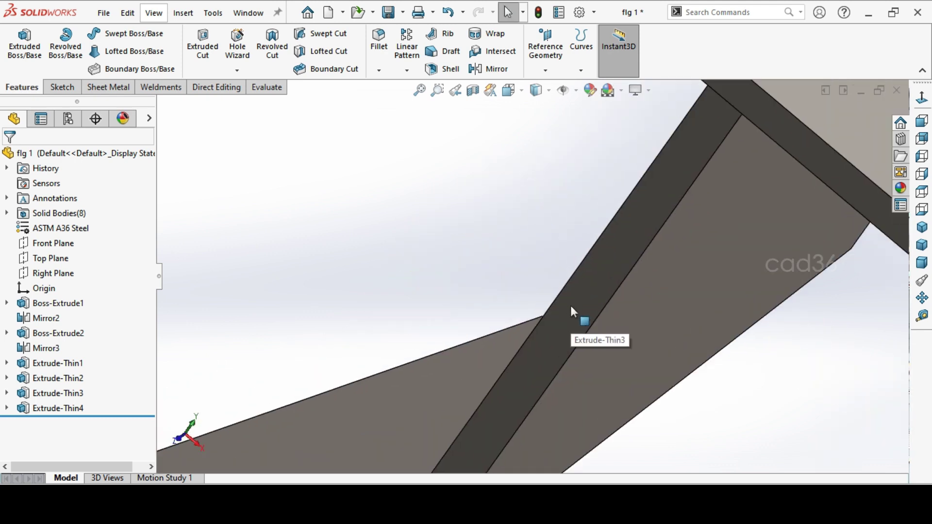
{"action": "left_click", "coordinate": [572, 306]}
{"action": "left_click", "coordinate": [614, 258]}
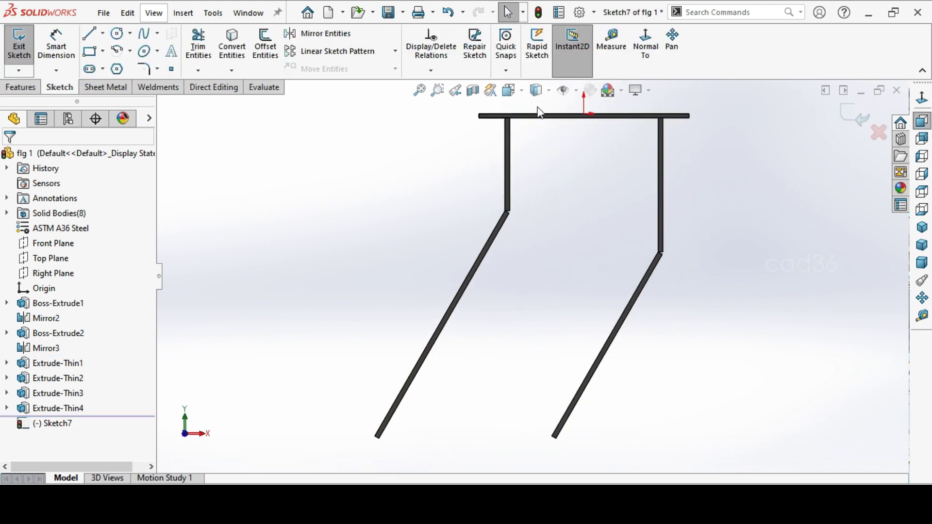
In Hidden Lines Removed display, convert both slanted edges, the right vertical edge and the top bar edge into sketch lines
{"action": "left_click", "coordinate": [546, 91]}
{"action": "left_click", "coordinate": [543, 153]}
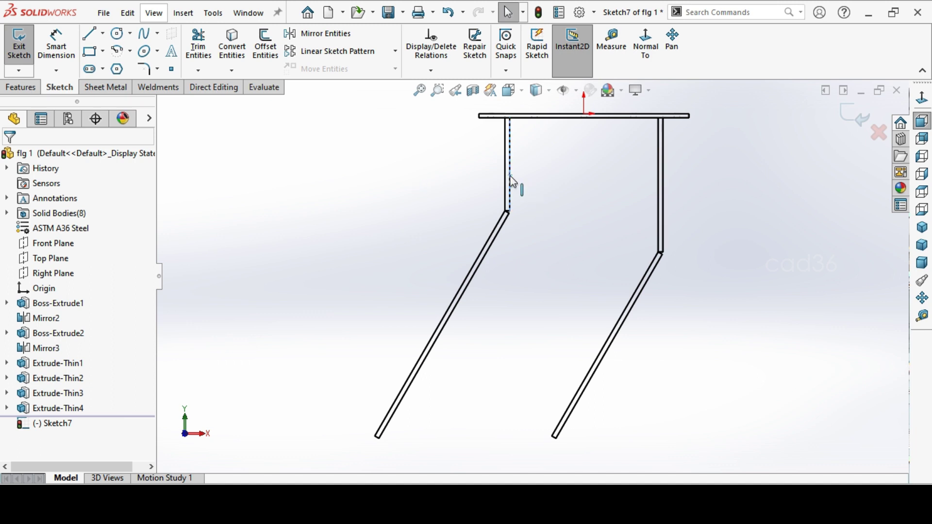
{"action": "left_click", "coordinate": [490, 246]}
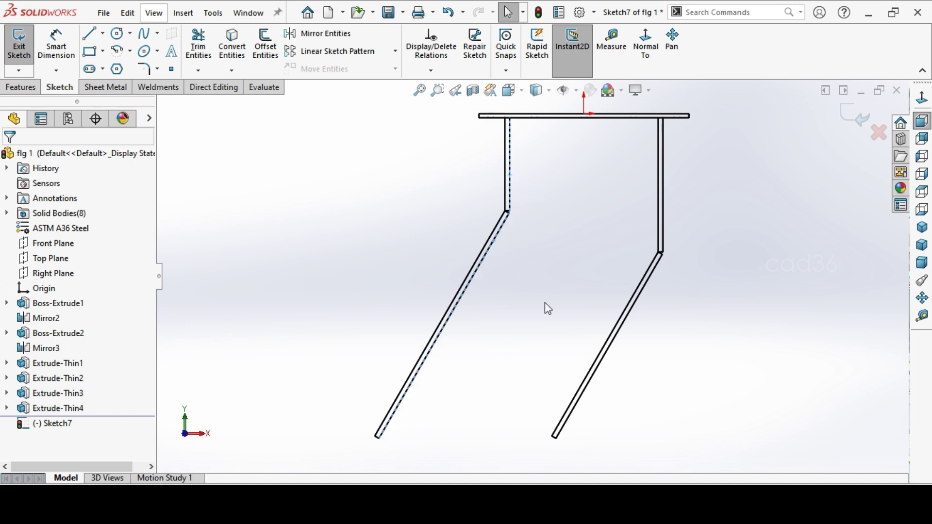
{"action": "left_click", "coordinate": [600, 360], "text": "ctrl"}
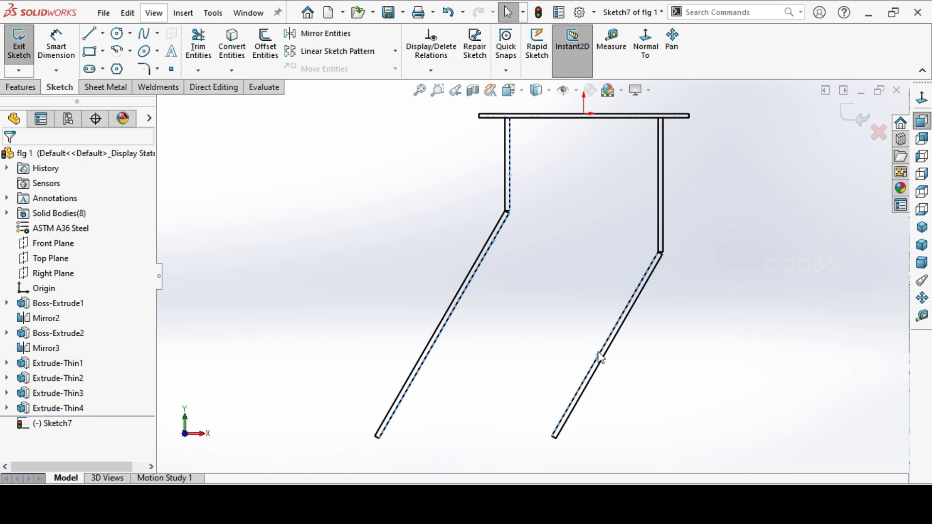
{"action": "left_click", "coordinate": [660, 228], "text": "ctrl"}
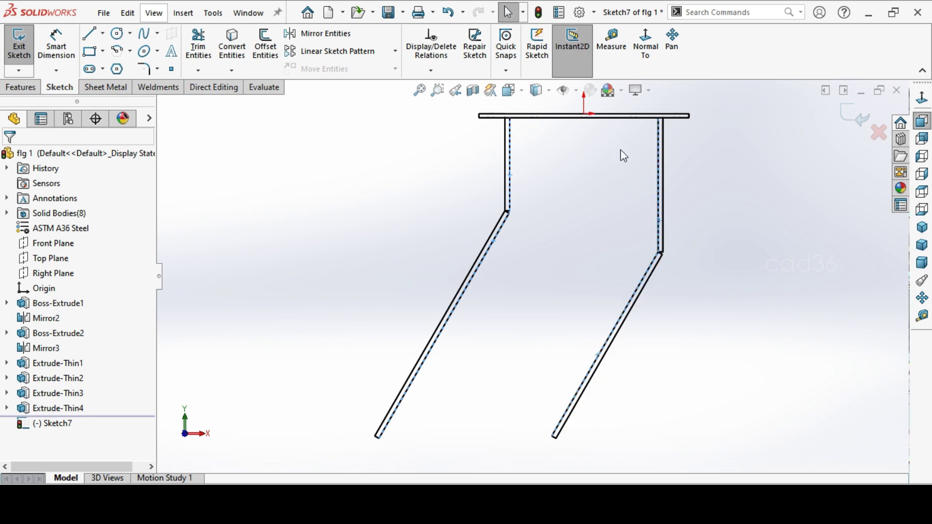
{"action": "left_click", "coordinate": [623, 120], "text": "ctrl"}
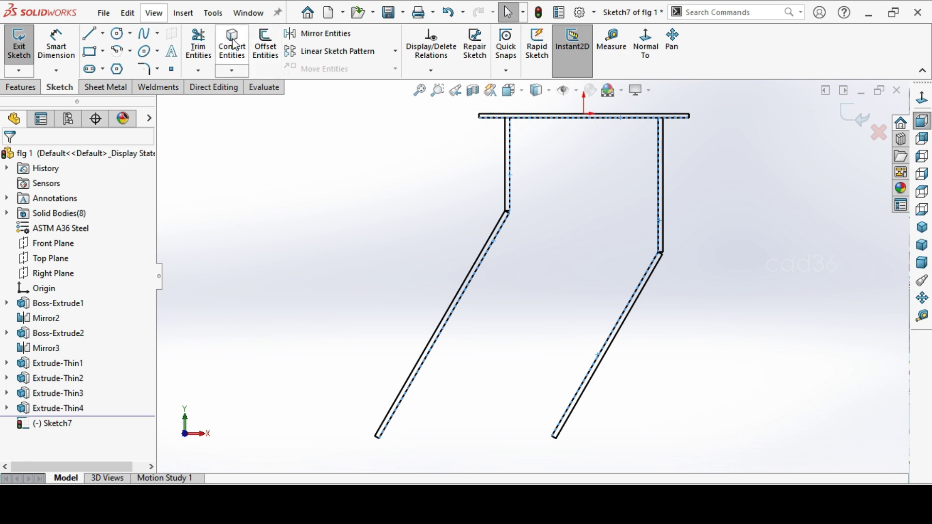
{"action": "left_click", "coordinate": [232, 45]}
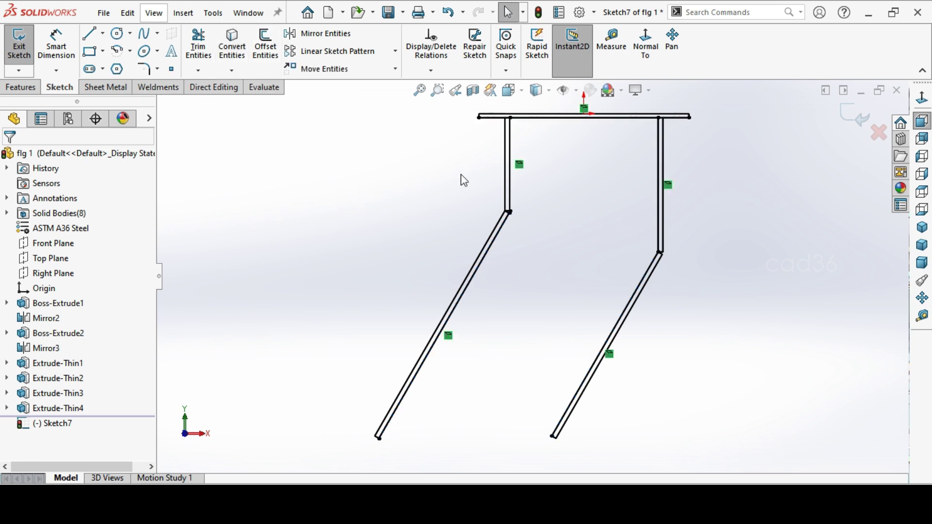
{"action": "left_click", "coordinate": [198, 44]}
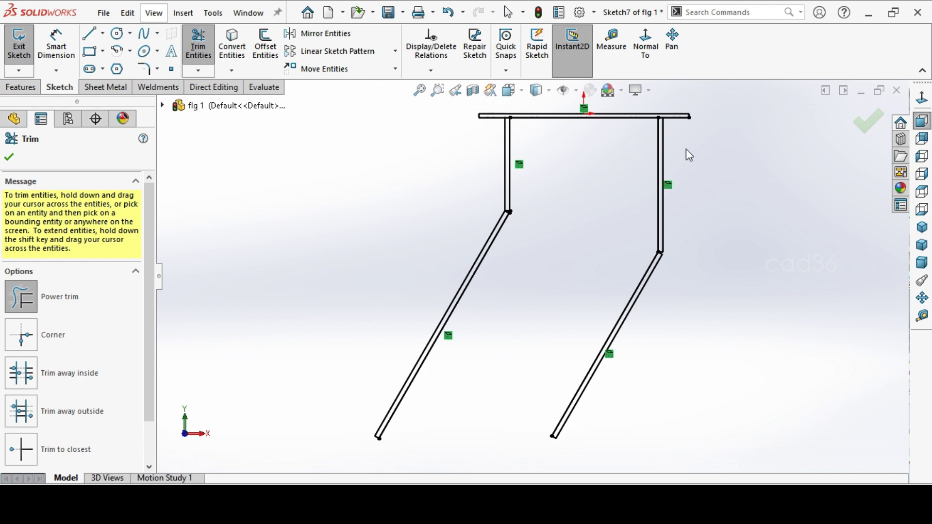
Trim the excess line along the top bar and finish the short line joining the bend corners
{"action": "scroll", "coordinate": [686, 145], "scroll_direction": "up", "scroll_amount": 3}
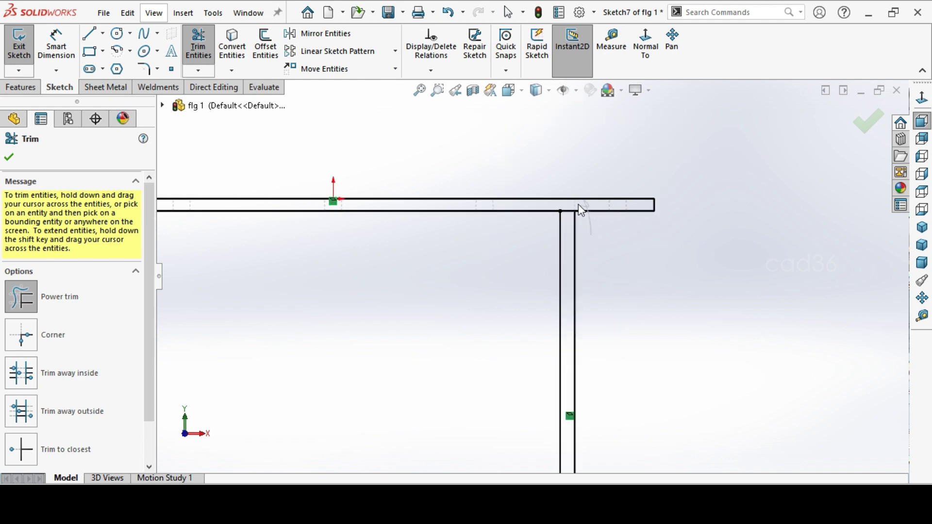
{"action": "mouse_move", "coordinate": [588, 235]}
{"action": "left_mouse_down"}
{"action": "mouse_move", "coordinate": [582, 229]}
{"action": "mouse_move", "coordinate": [606, 254]}
{"action": "left_mouse_up"}
{"action": "scroll", "coordinate": [694, 200], "scroll_direction": "down", "scroll_amount": 2}
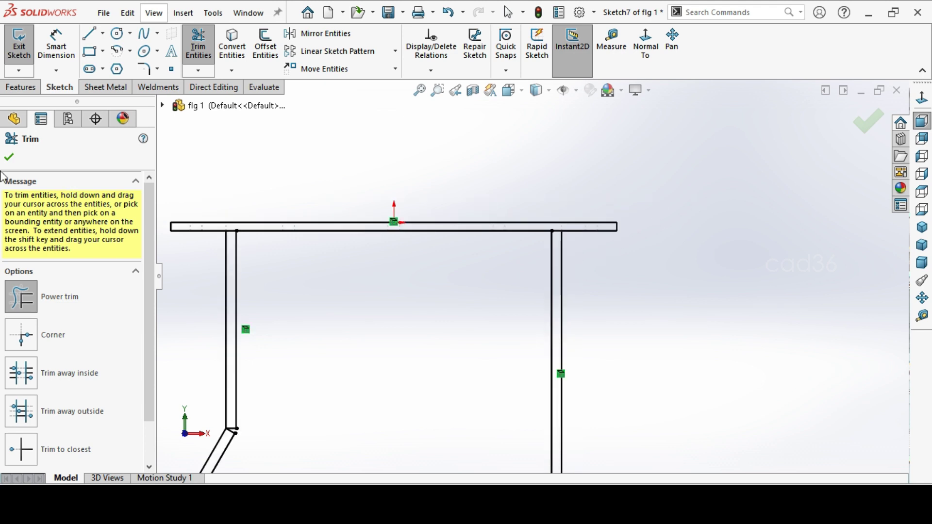
{"action": "left_click", "coordinate": [9, 158]}
{"action": "scroll", "coordinate": [534, 272], "scroll_direction": "down", "scroll_amount": 2}
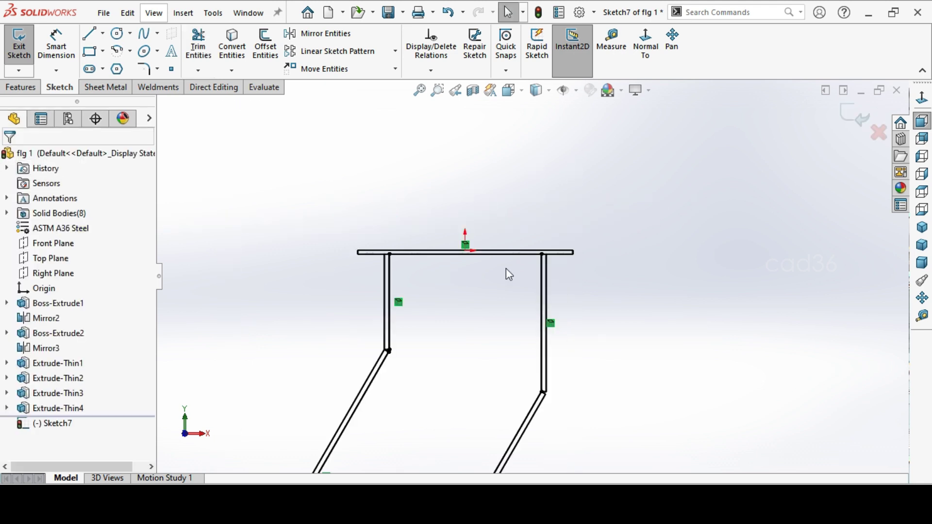
{"action": "scroll", "coordinate": [386, 350], "scroll_direction": "up", "scroll_amount": 1}
{"action": "scroll", "coordinate": [386, 351], "scroll_direction": "up", "scroll_amount": 5}
{"action": "scroll", "coordinate": [584, 267], "scroll_direction": "up", "scroll_amount": 2}
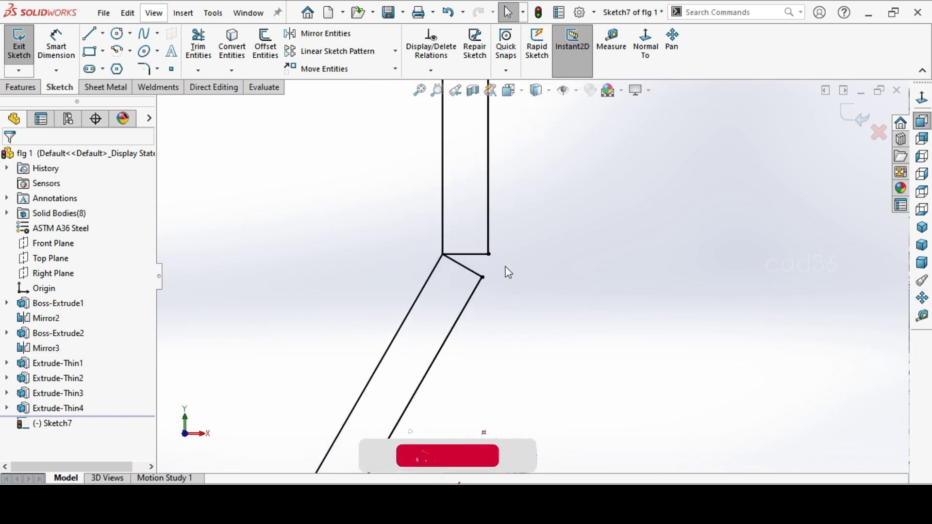
{"action": "left_click", "coordinate": [482, 276]}
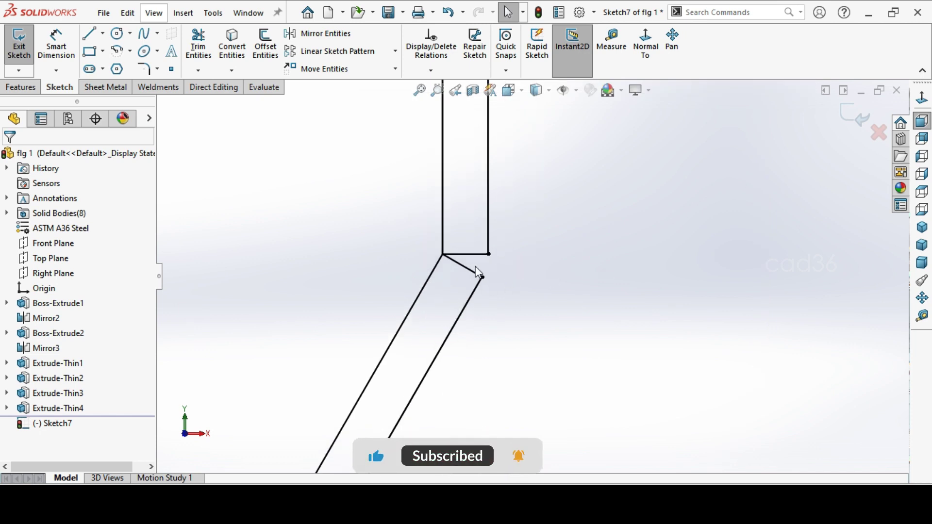
Extend the slanted and upright lines to meet, then trim the overshooting slanted segment
{"action": "left_click", "coordinate": [199, 70]}
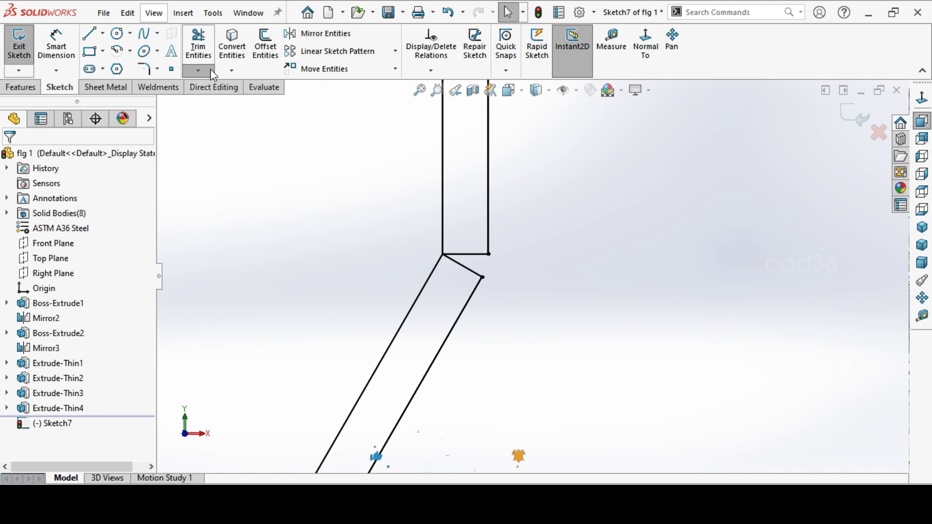
{"action": "left_click", "coordinate": [211, 104]}
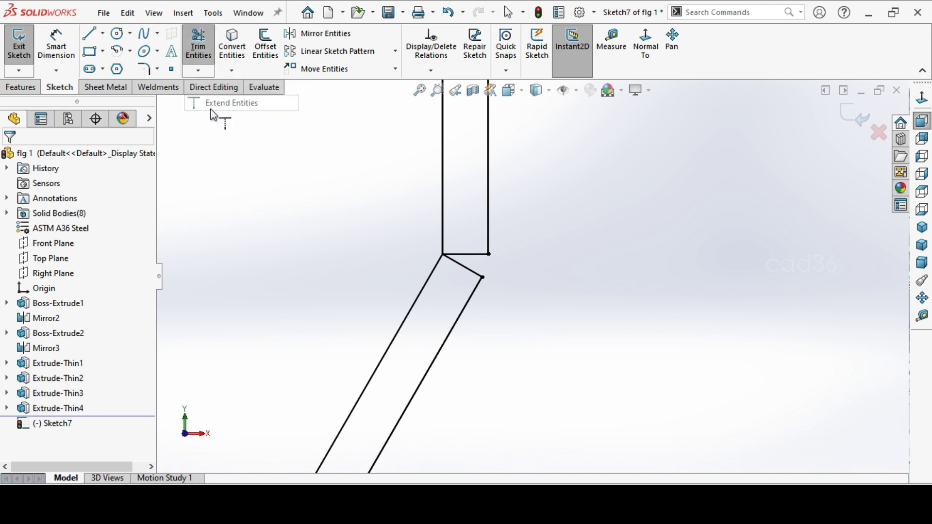
{"action": "left_click", "coordinate": [472, 298]}
{"action": "left_click", "coordinate": [490, 238]}
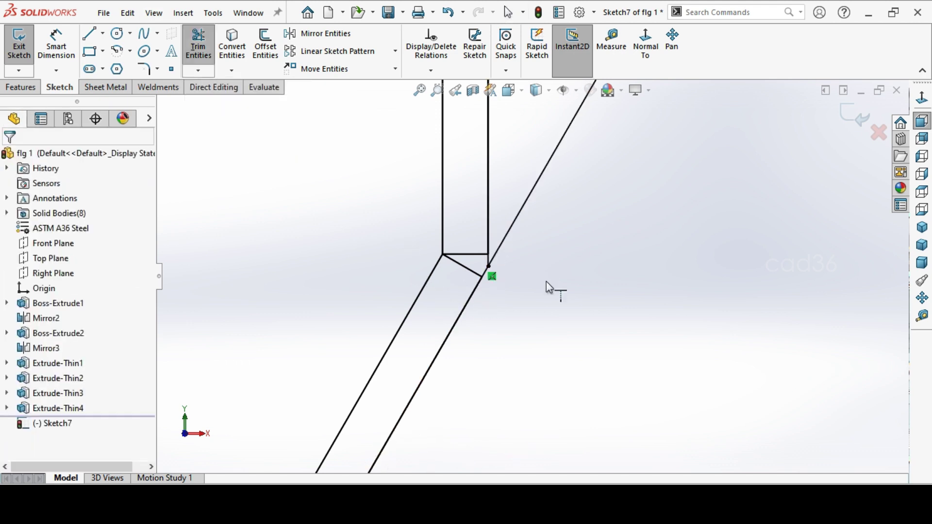
{"action": "right_click", "coordinate": [280, 185]}
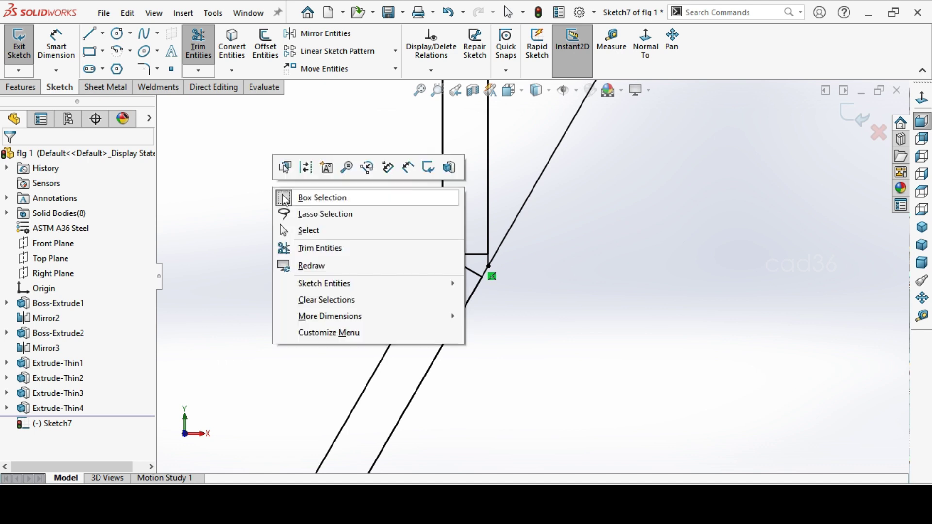
{"action": "left_click", "coordinate": [309, 249]}
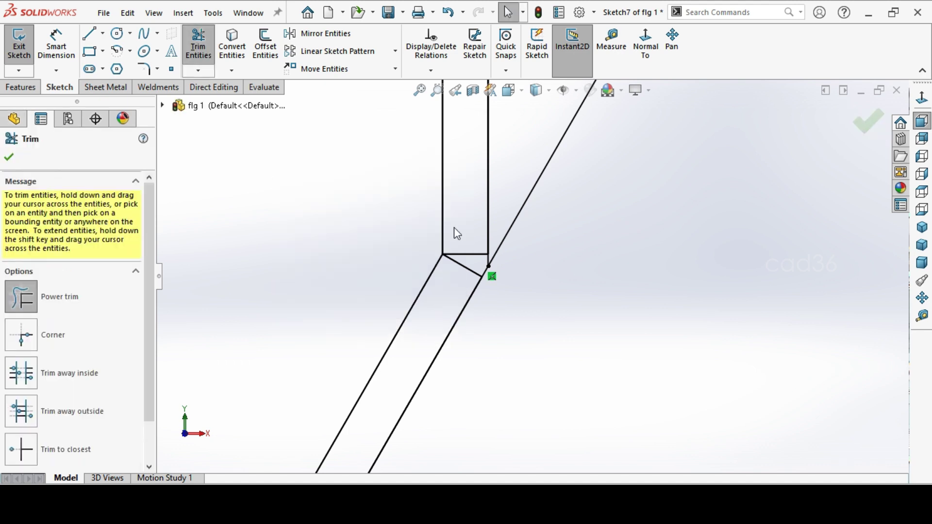
{"action": "left_click_drag", "start_coordinate": [505, 182], "coordinate": [521, 282]}
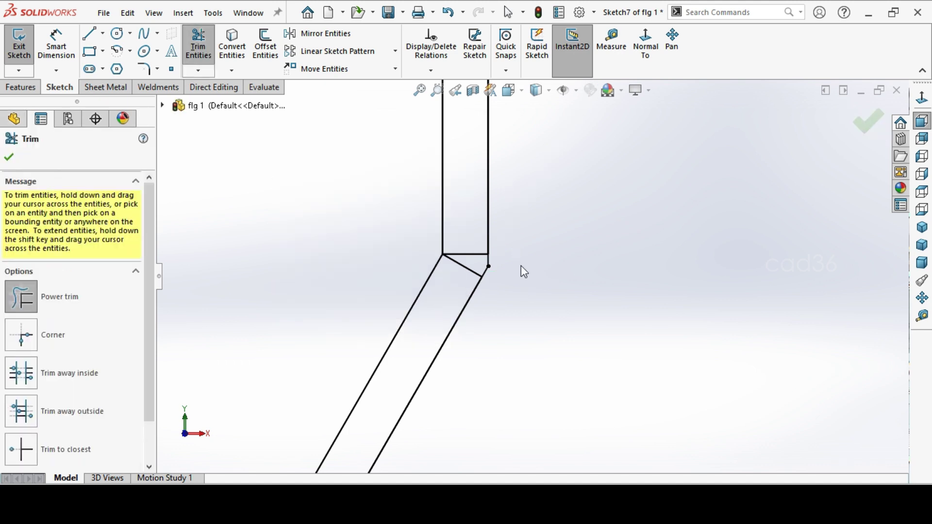
{"action": "left_click", "coordinate": [9, 158]}
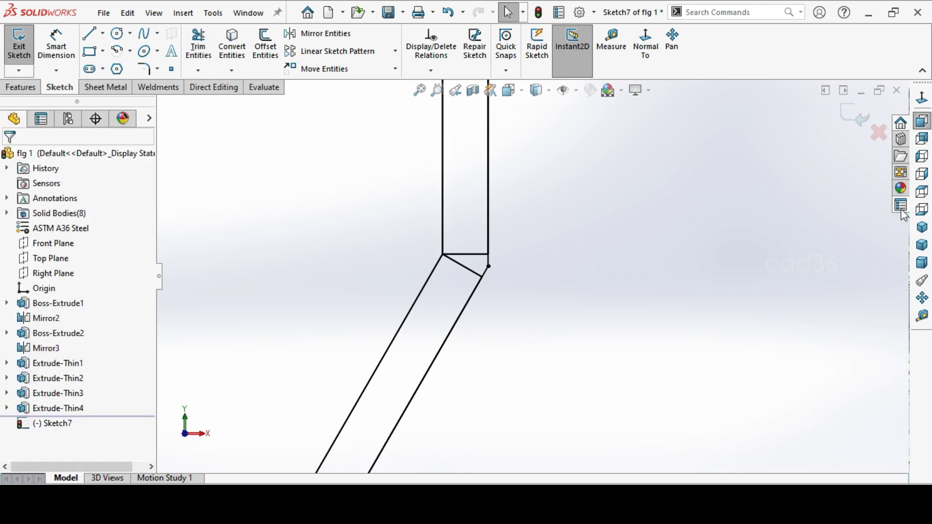
{"action": "left_click", "coordinate": [924, 232]}
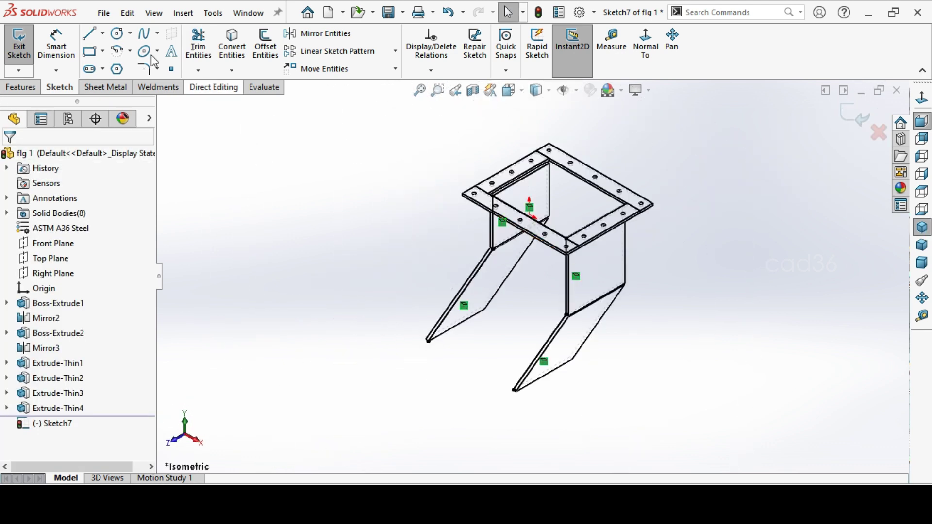
{"action": "left_click", "coordinate": [25, 43]}
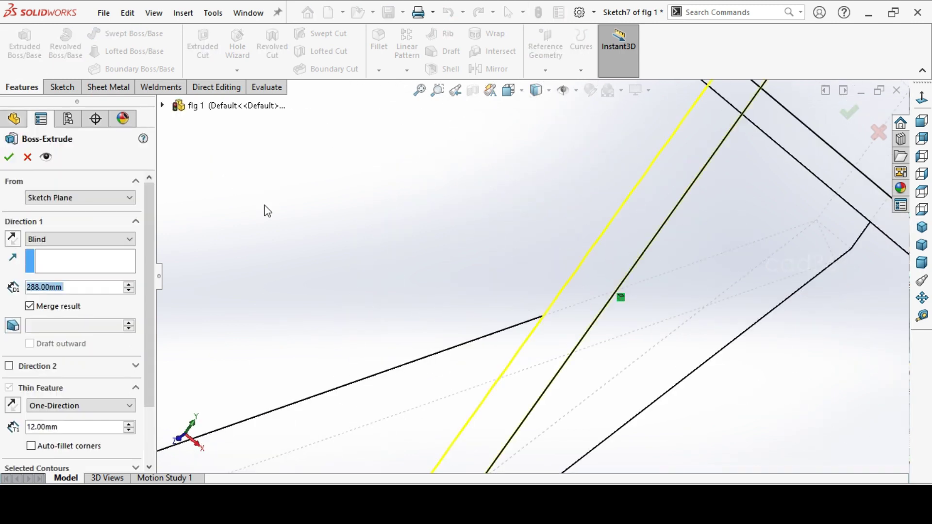
{"action": "key", "text": "Escape"}
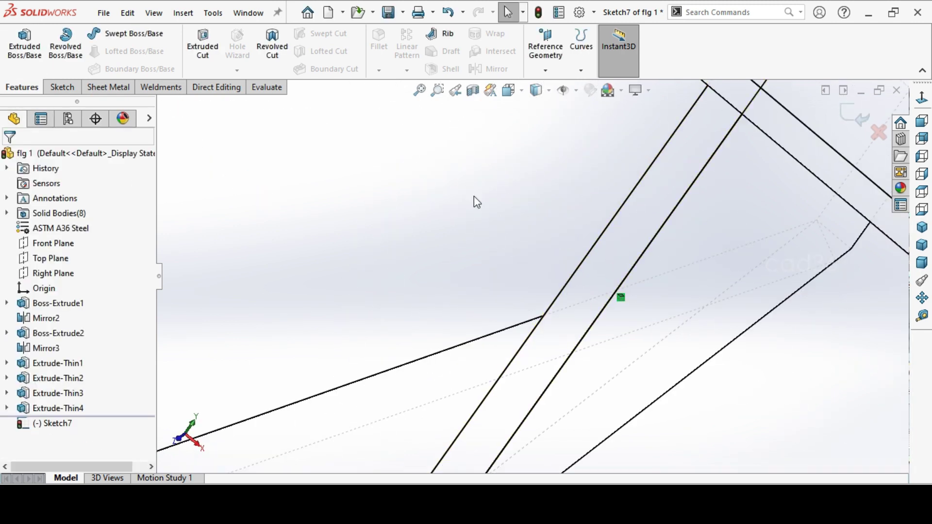
{"action": "right_click", "coordinate": [56, 423]}
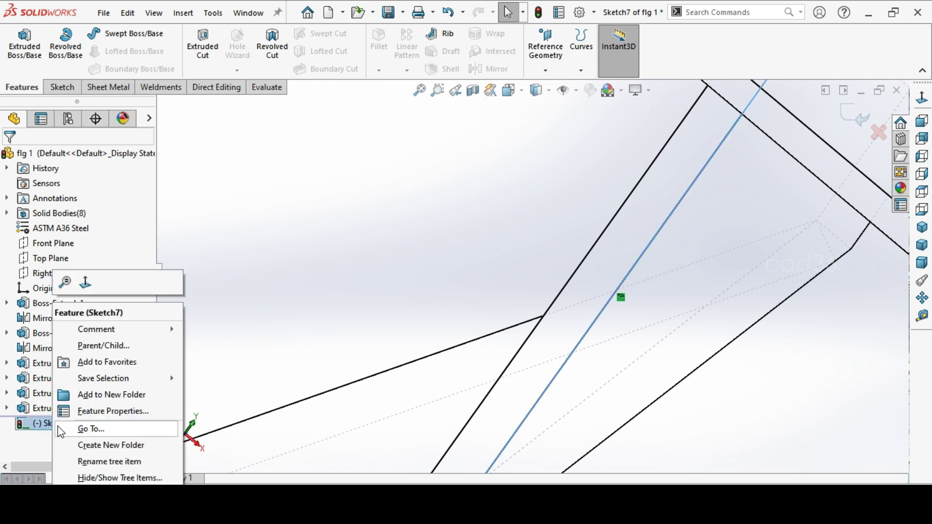
{"action": "left_click", "coordinate": [294, 304]}
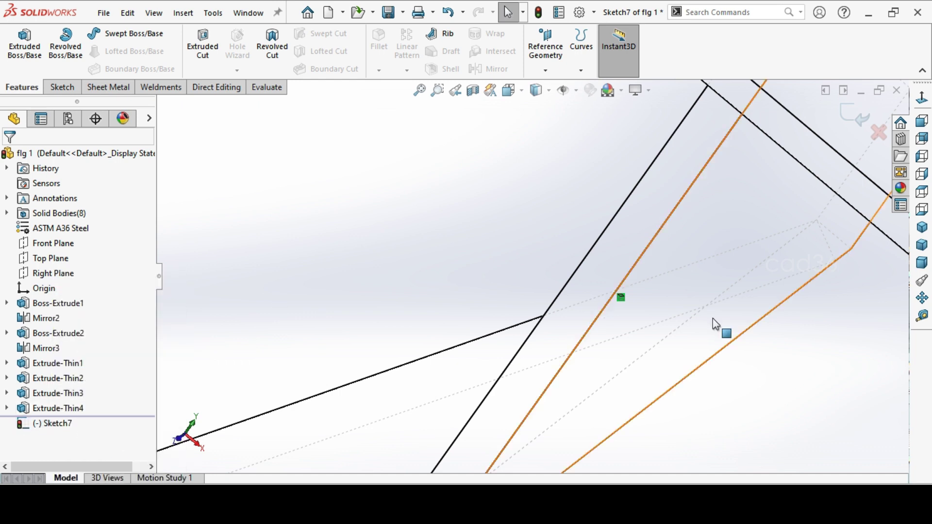
{"action": "left_click", "coordinate": [923, 228]}
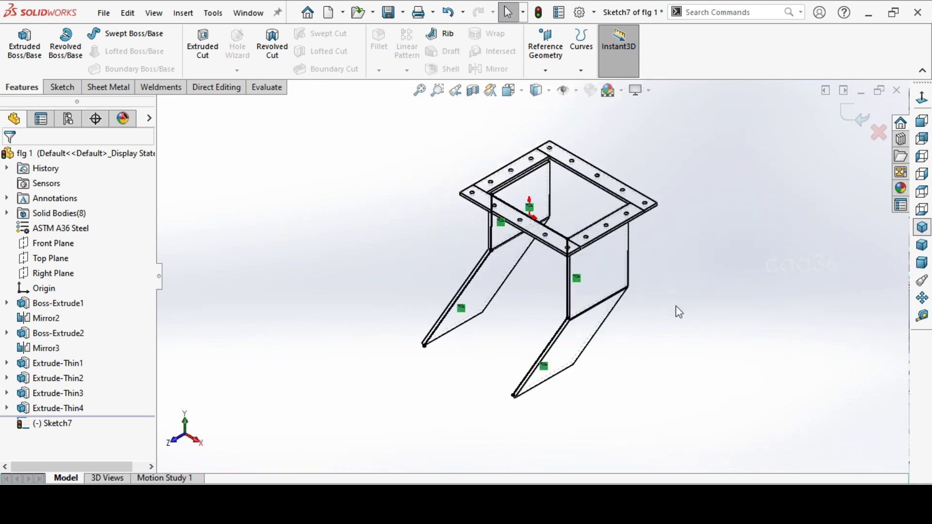
{"action": "scroll", "coordinate": [443, 394], "scroll_direction": "down", "scroll_amount": 5}
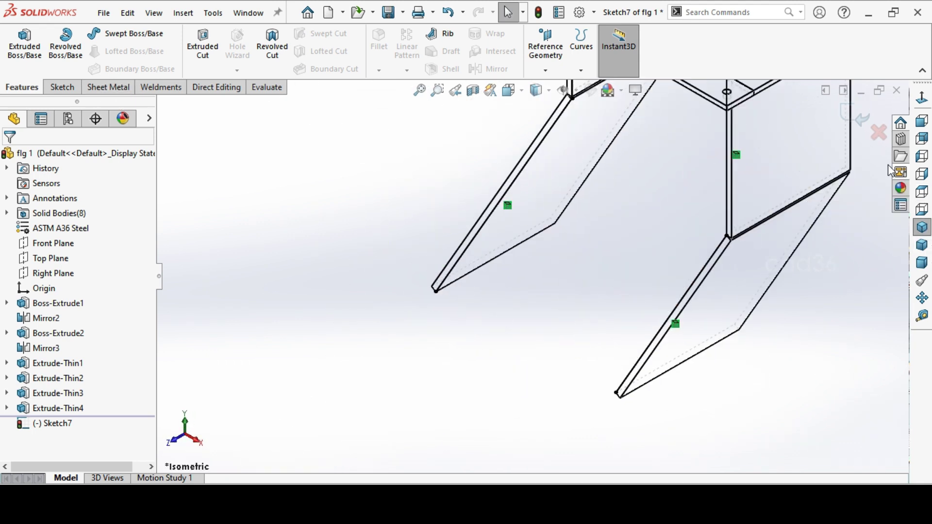
In Front view, draw a horizontal line across the bottoms of both plates
{"action": "left_click", "coordinate": [921, 121]}
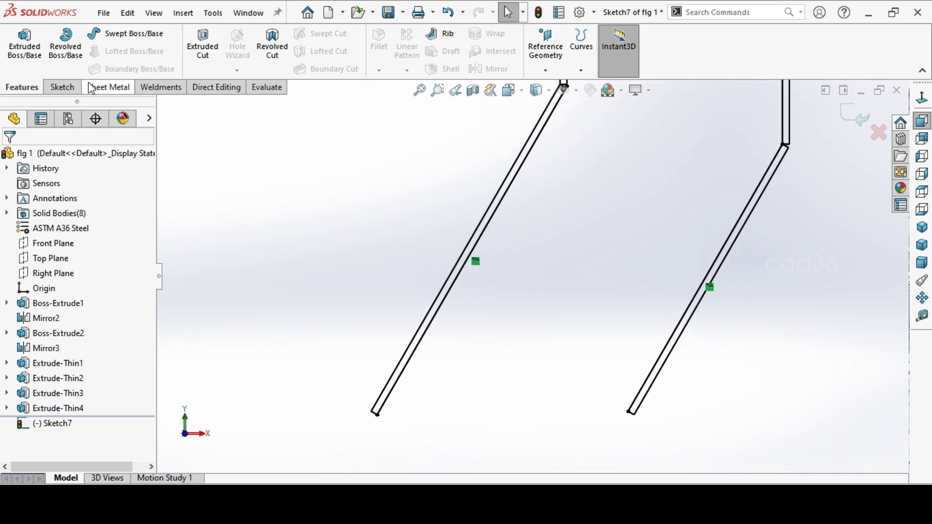
{"action": "left_click", "coordinate": [68, 87]}
{"action": "left_click", "coordinate": [89, 34]}
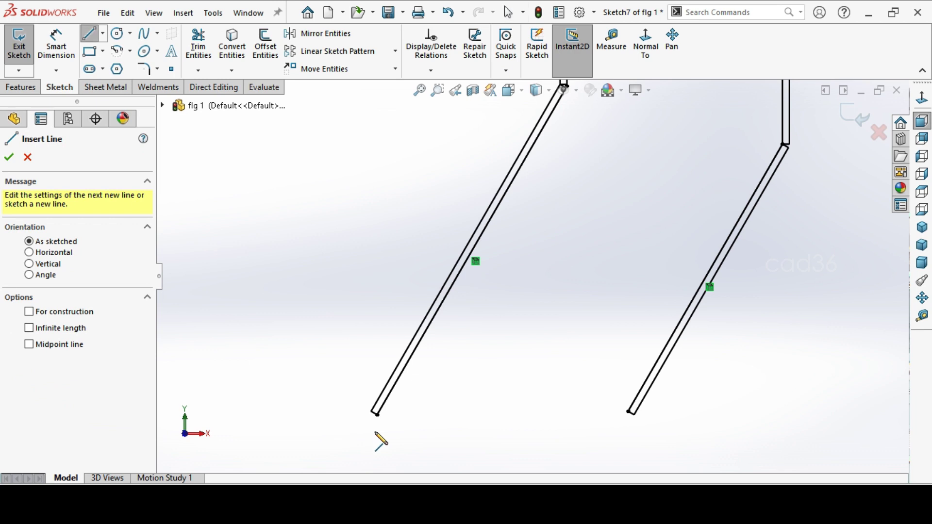
{"action": "left_click", "coordinate": [376, 413]}
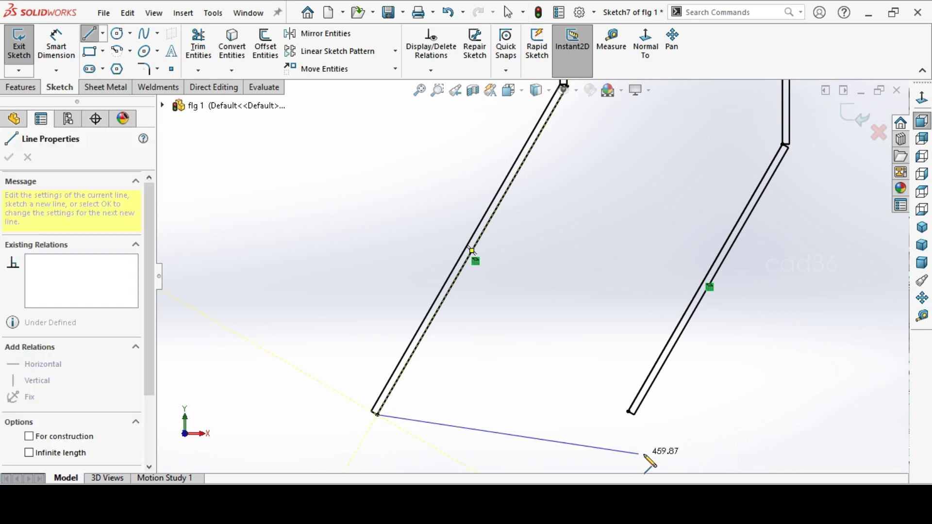
{"action": "left_click", "coordinate": [699, 415]}
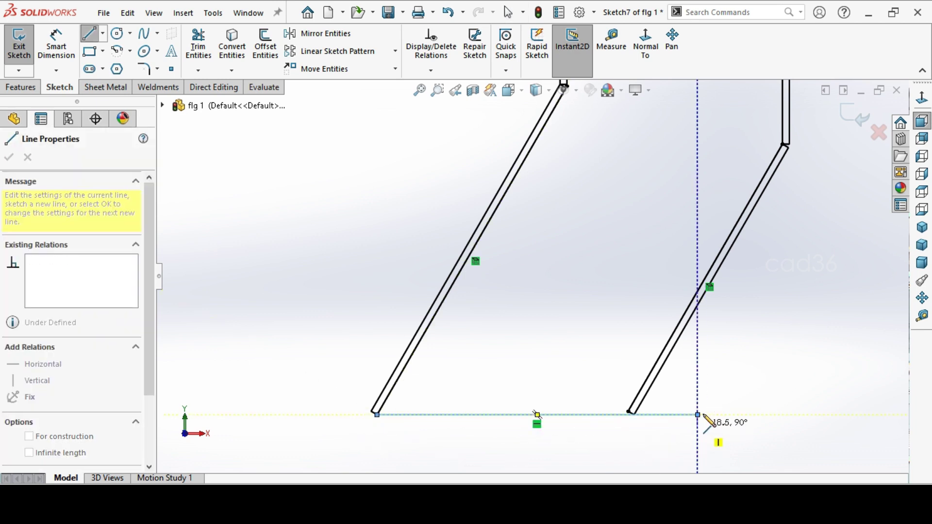
{"action": "right_click", "coordinate": [728, 398]}
{"action": "left_click", "coordinate": [755, 378]}
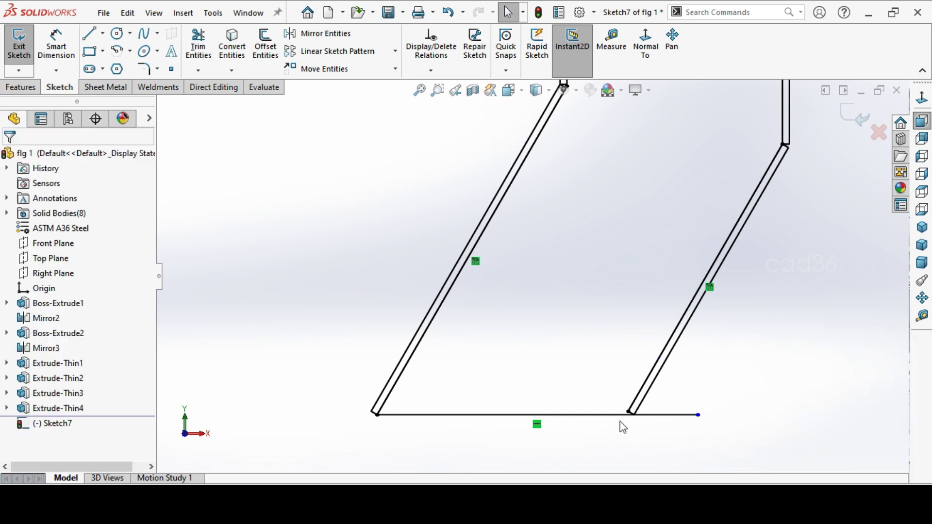
{"action": "scroll", "coordinate": [620, 422], "scroll_direction": "down", "scroll_amount": 5}
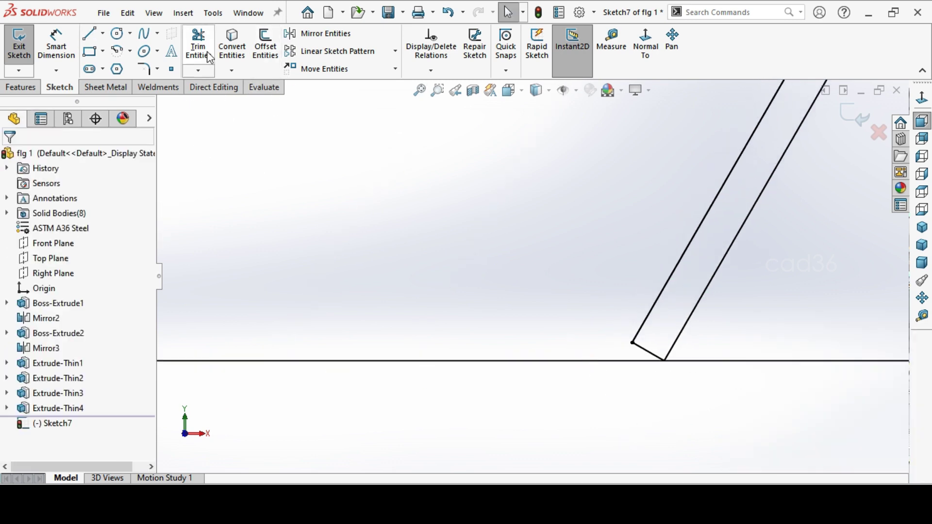
Extend the left slanted line down to the bottom line and trim off the excess beyond it
{"action": "left_click", "coordinate": [199, 74]}
{"action": "left_click", "coordinate": [202, 103]}
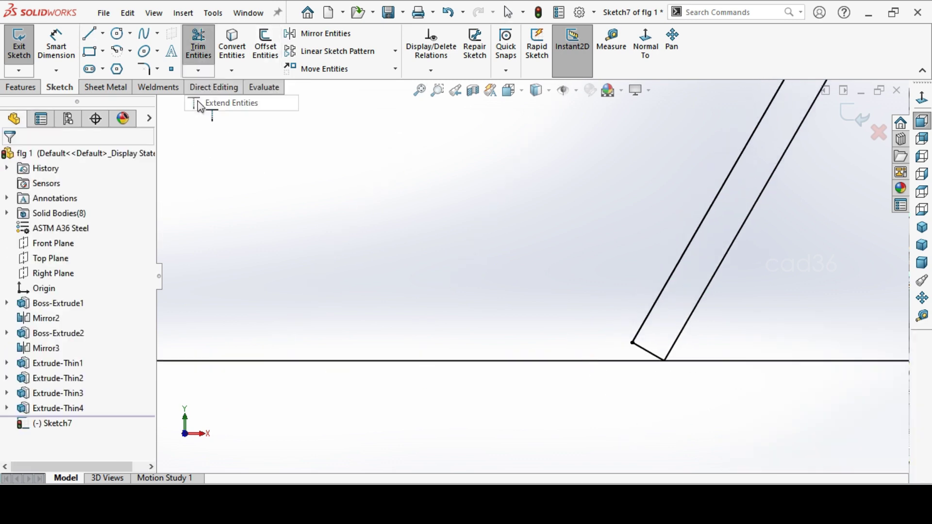
{"action": "left_click", "coordinate": [648, 314]}
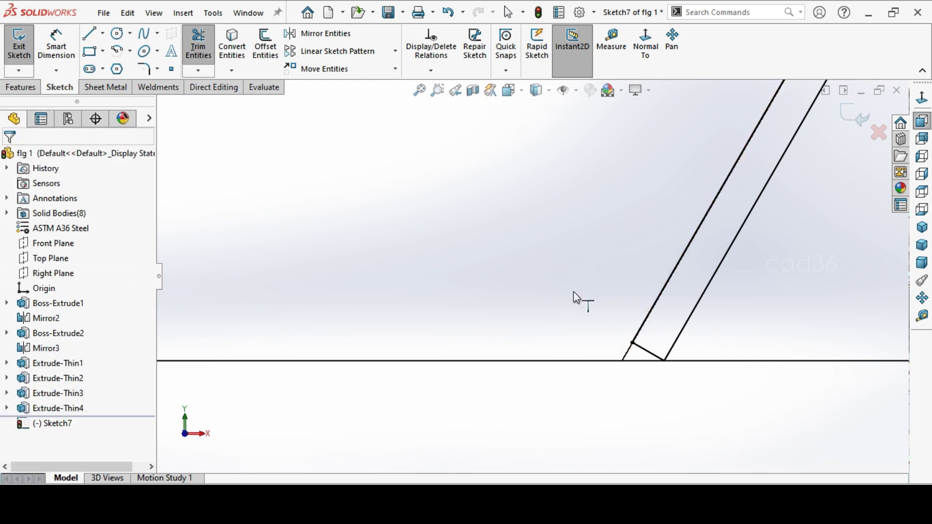
{"action": "right_click", "coordinate": [524, 247]}
{"action": "left_click", "coordinate": [534, 289]}
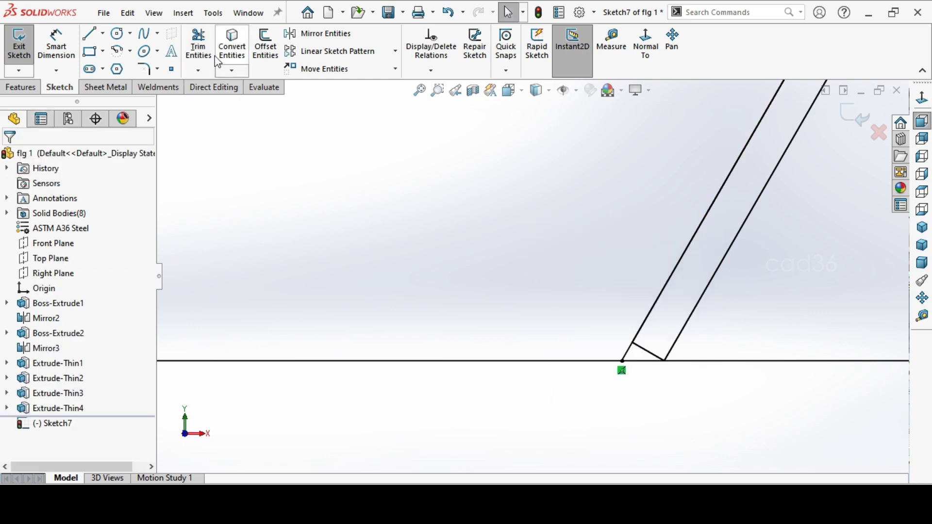
{"action": "left_click", "coordinate": [198, 46]}
{"action": "left_click_drag", "start_coordinate": [787, 337], "coordinate": [746, 396]}
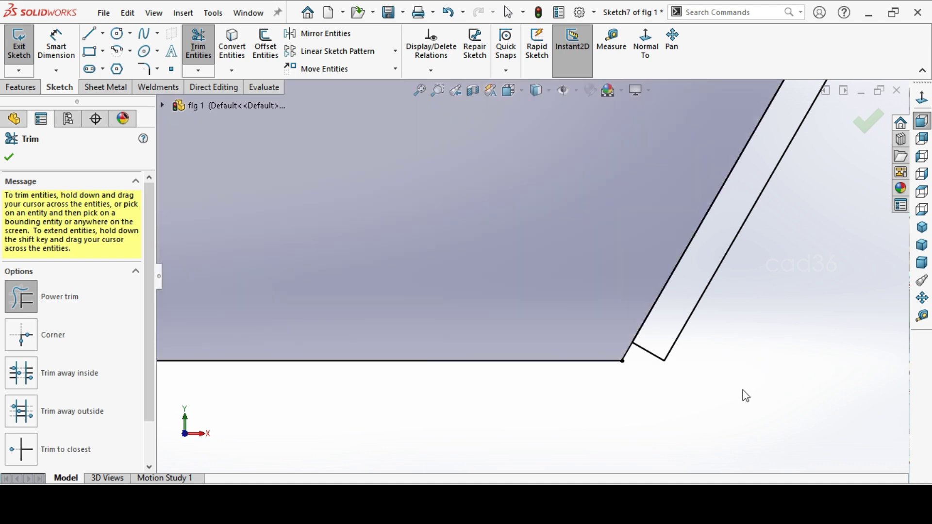
{"action": "scroll", "coordinate": [568, 319], "scroll_direction": "up", "scroll_amount": 6}
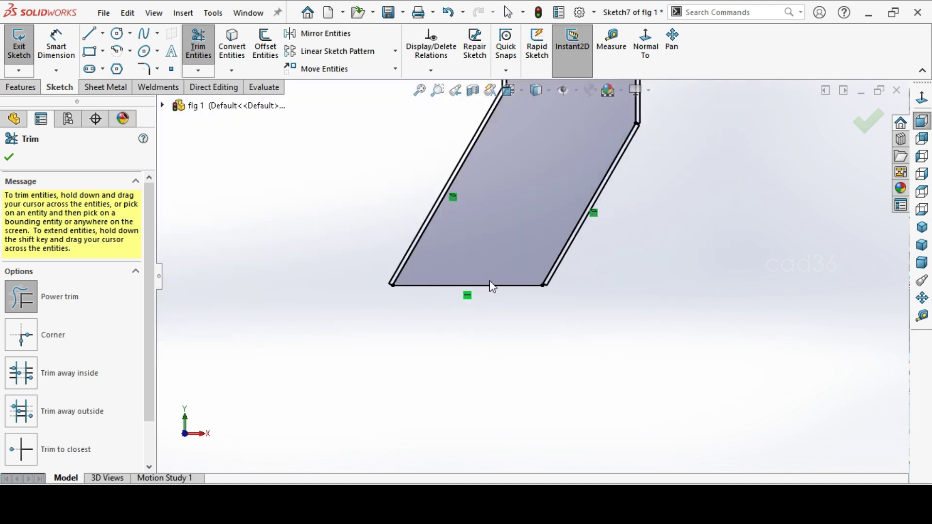
{"action": "left_click", "coordinate": [10, 158]}
Extrude the side sketch 12 mm deep as a separate body, without merging
{"action": "key", "text": "f"}
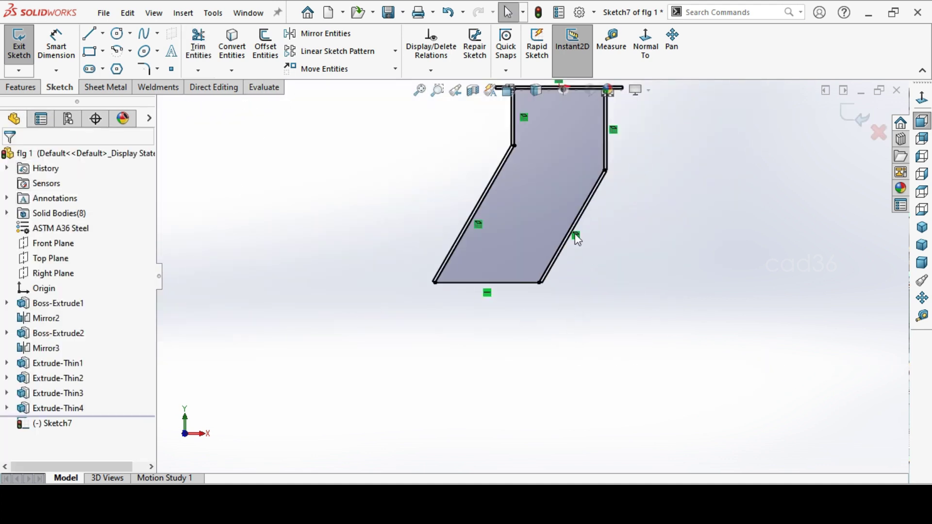
{"action": "left_click", "coordinate": [21, 87]}
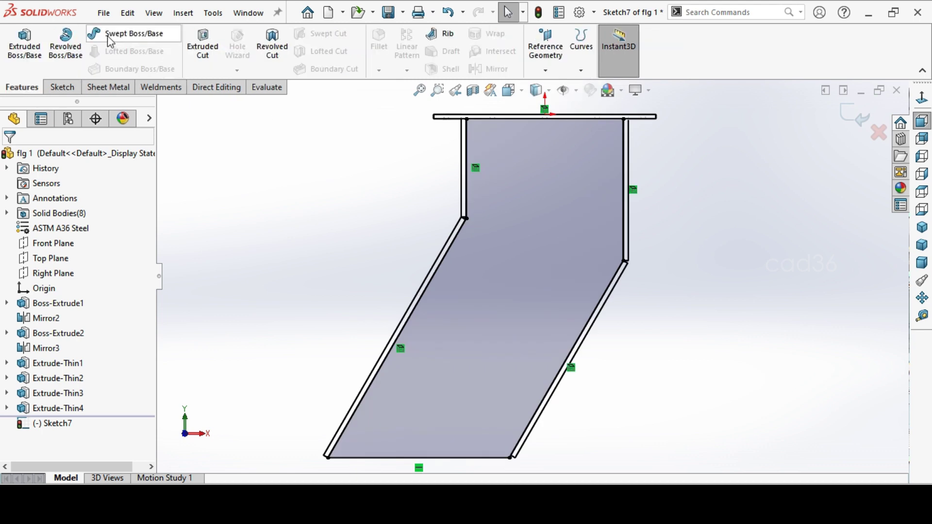
{"action": "left_click", "coordinate": [25, 44]}
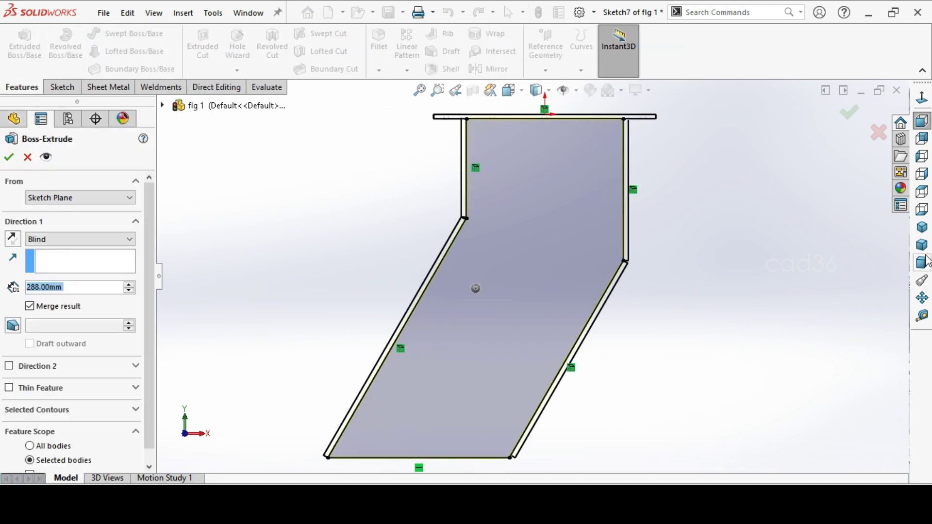
{"action": "left_click", "coordinate": [924, 229]}
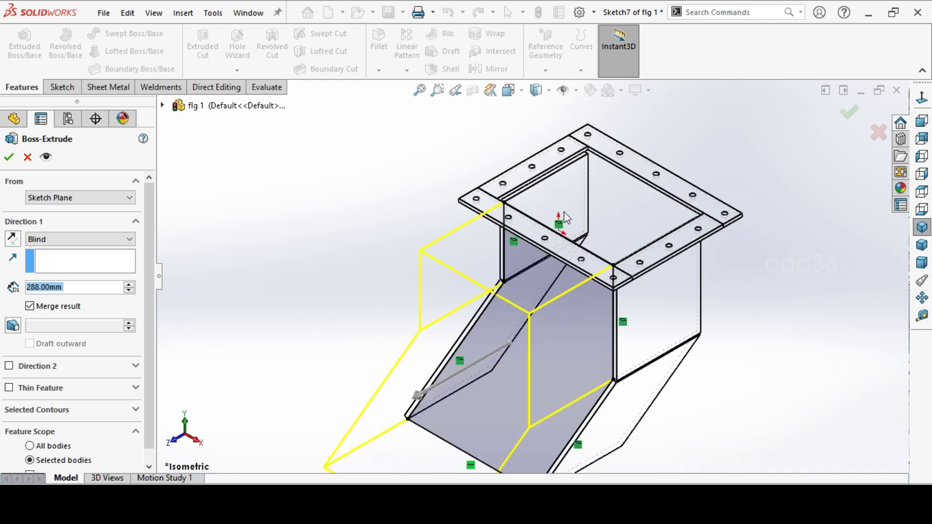
{"action": "left_click", "coordinate": [51, 306]}
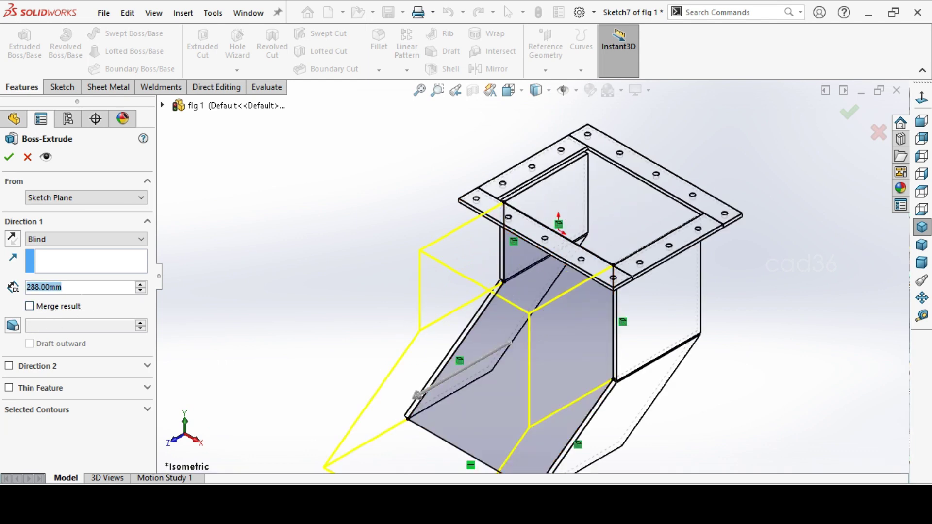
{"action": "type", "text": "12"}
{"action": "key", "text": "Return"}
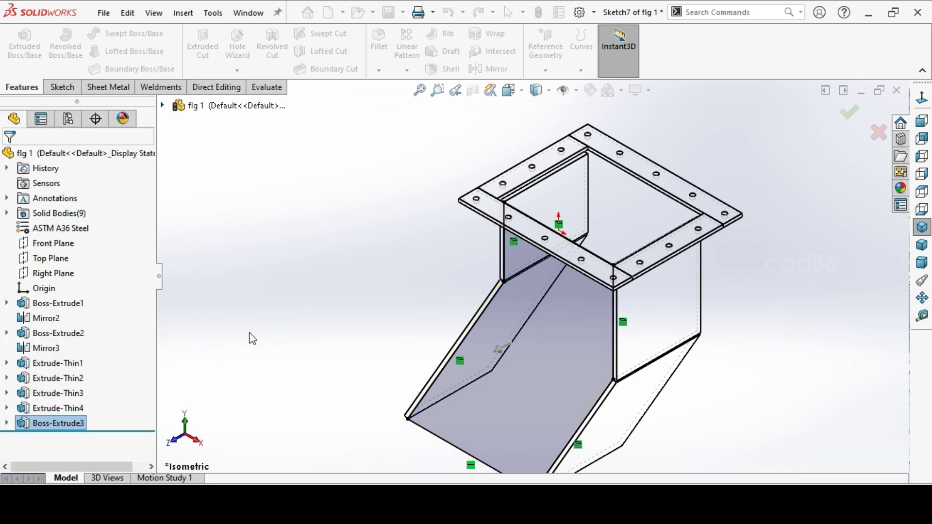
{"action": "middle_click_drag", "start_coordinate": [345, 260], "coordinate": [437, 316]}
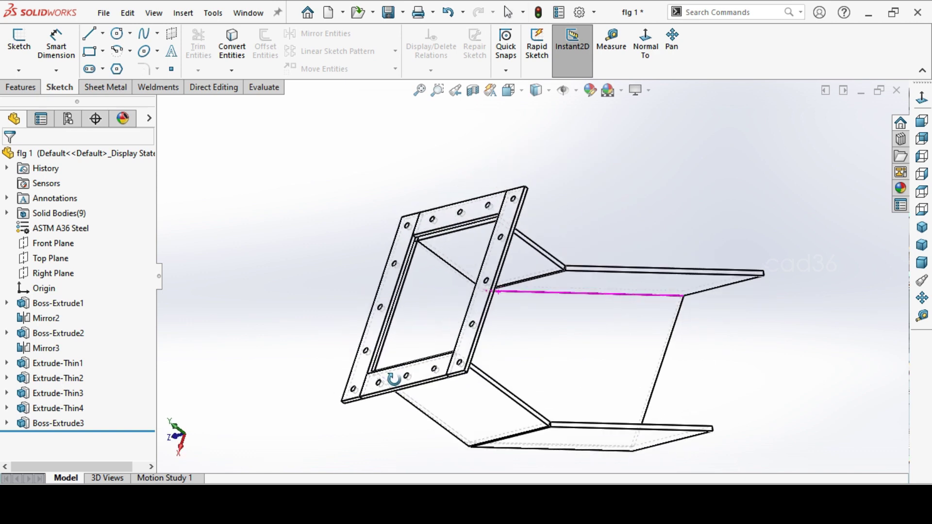
{"action": "scroll", "coordinate": [437, 316], "scroll_direction": "down", "scroll_amount": 8}
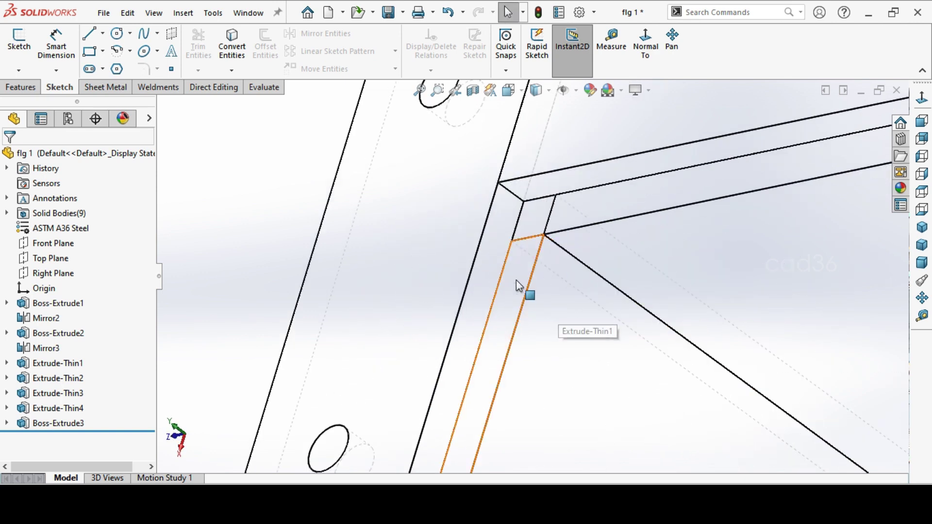
{"action": "middle_click_drag", "start_coordinate": [516, 285], "coordinate": [593, 256]}
{"action": "scroll", "coordinate": [575, 281], "scroll_direction": "up", "scroll_amount": 10}
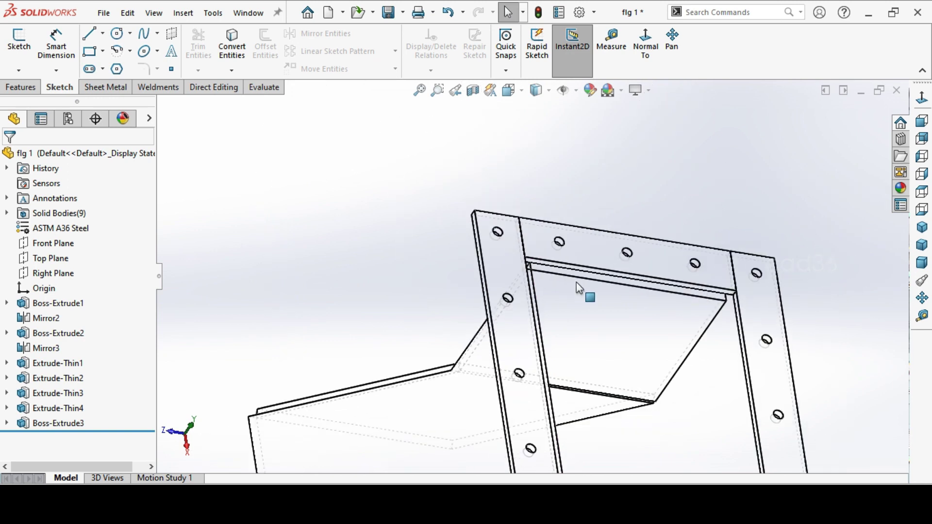
Switch the model to Shaded With Edges display in the isometric view
{"action": "left_click", "coordinate": [550, 96]}
{"action": "left_click", "coordinate": [546, 114]}
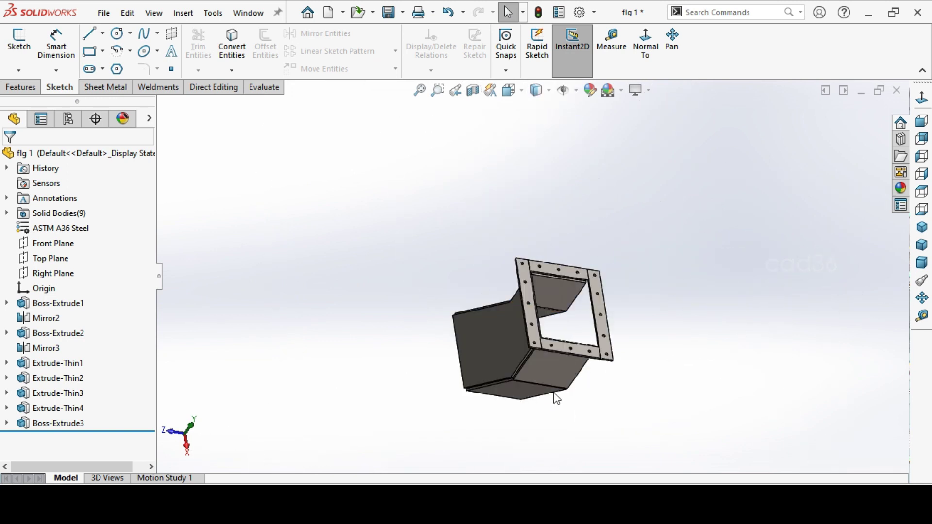
{"action": "scroll", "coordinate": [557, 399], "scroll_direction": "down", "scroll_amount": 5}
{"action": "scroll", "coordinate": [476, 385], "scroll_direction": "down", "scroll_amount": 5}
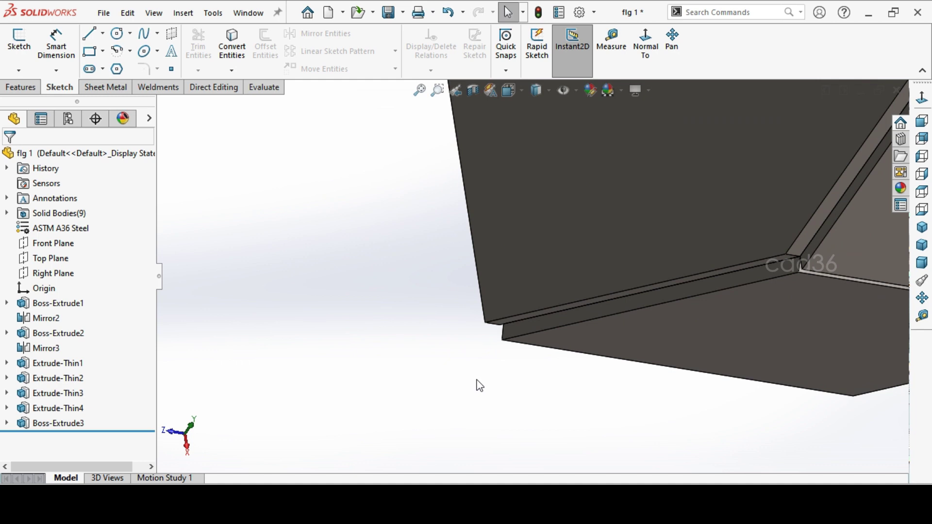
{"action": "left_click", "coordinate": [922, 227]}
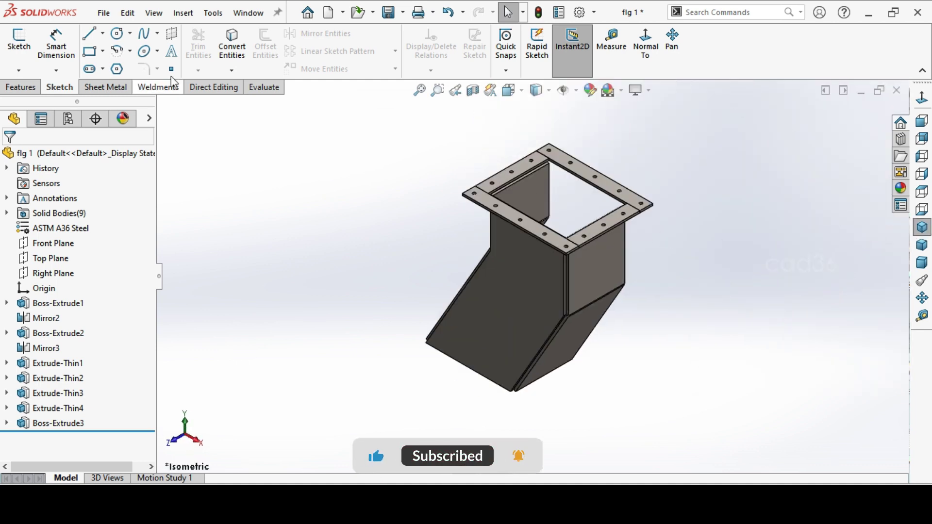
{"action": "scroll", "coordinate": [174, 82], "scroll_direction": "up", "scroll_amount": 1}
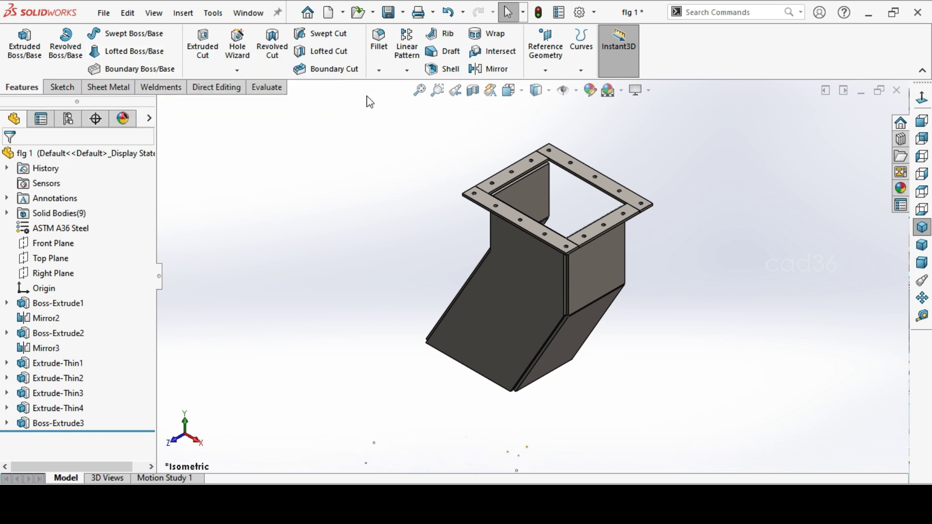
Mirror the Boss-Extrude3 side plate body about the Front Plane
{"action": "left_click", "coordinate": [487, 70]}
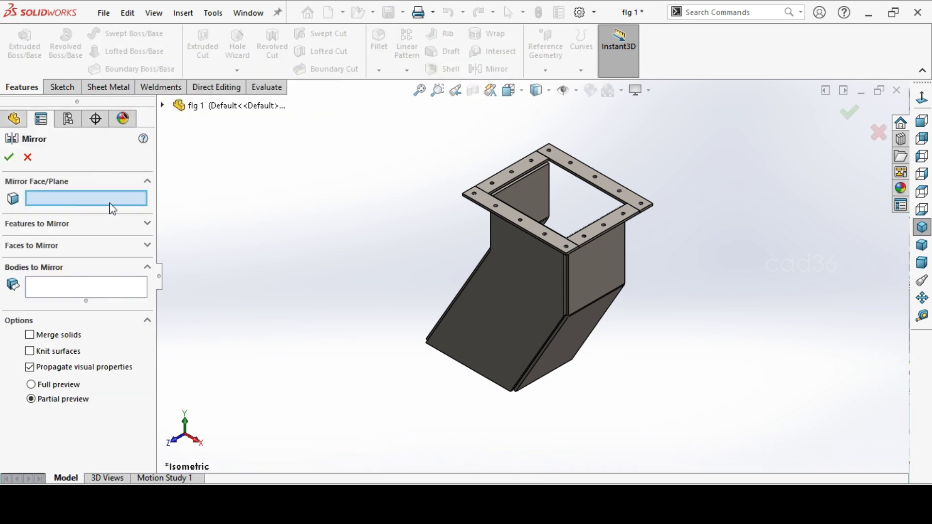
{"action": "left_click", "coordinate": [163, 106]}
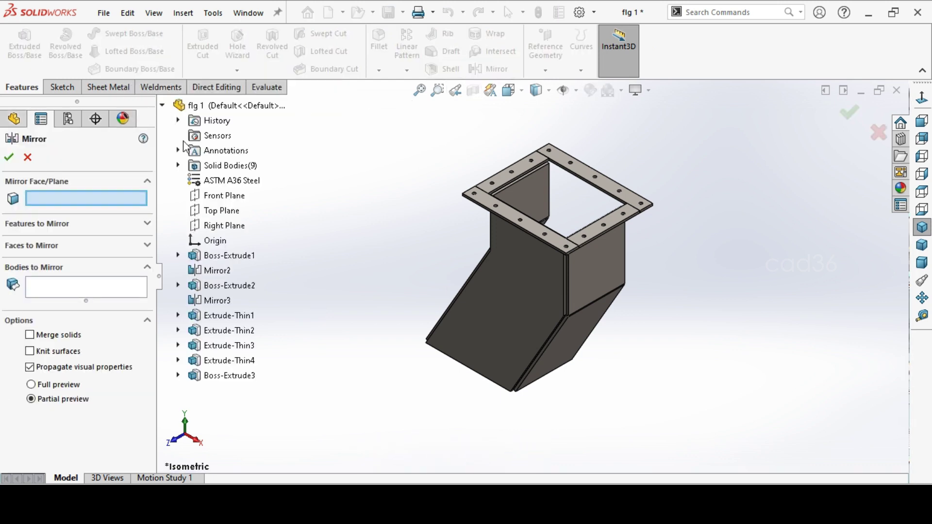
{"action": "left_click", "coordinate": [207, 198]}
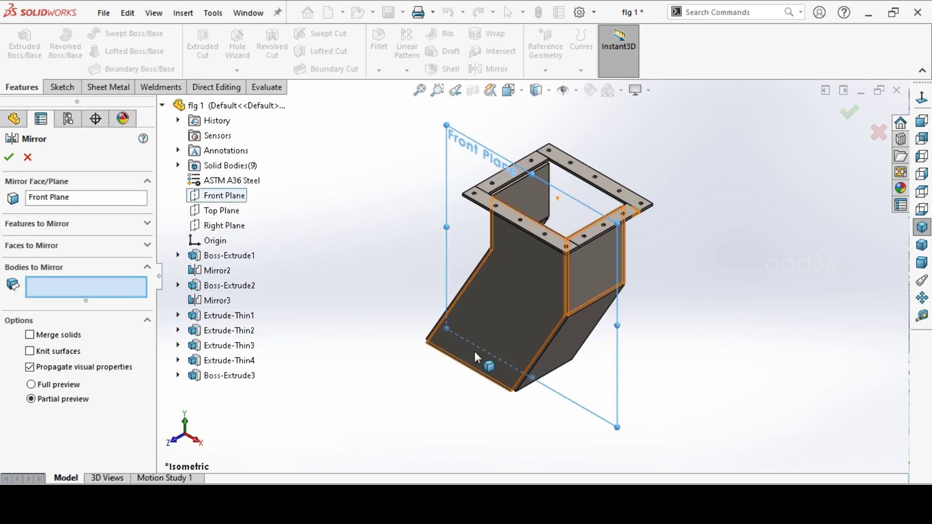
{"action": "left_click", "coordinate": [508, 322]}
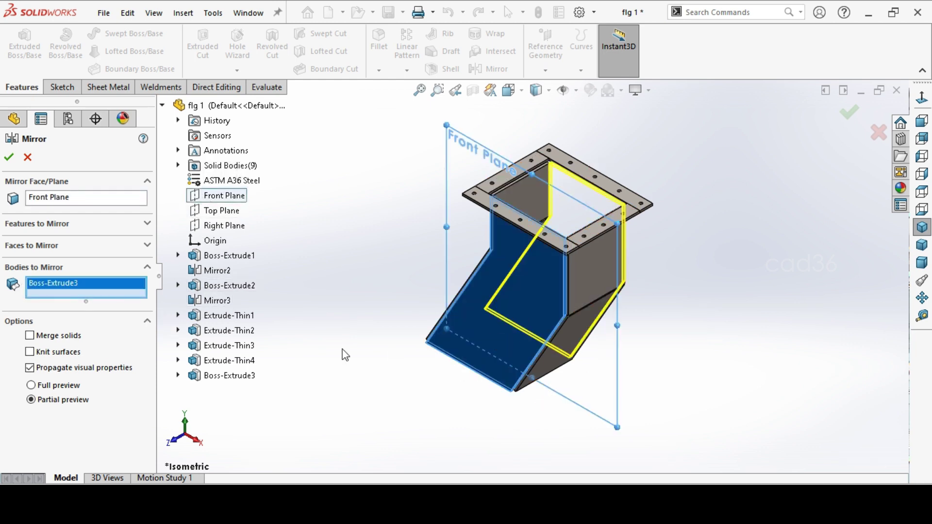
{"action": "left_click", "coordinate": [10, 159]}
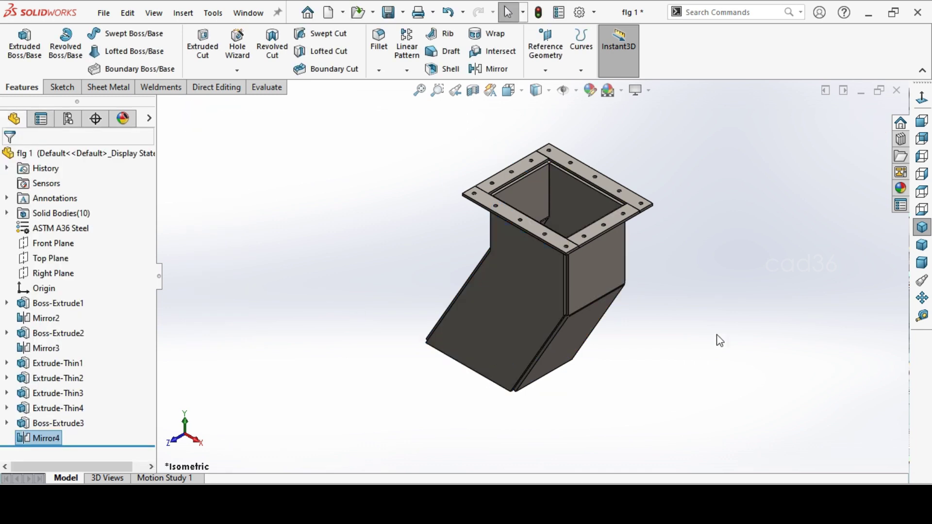
{"action": "middle_click_drag", "start_coordinate": [695, 302], "coordinate": [764, 319]}
{"action": "left_click", "coordinate": [922, 228]}
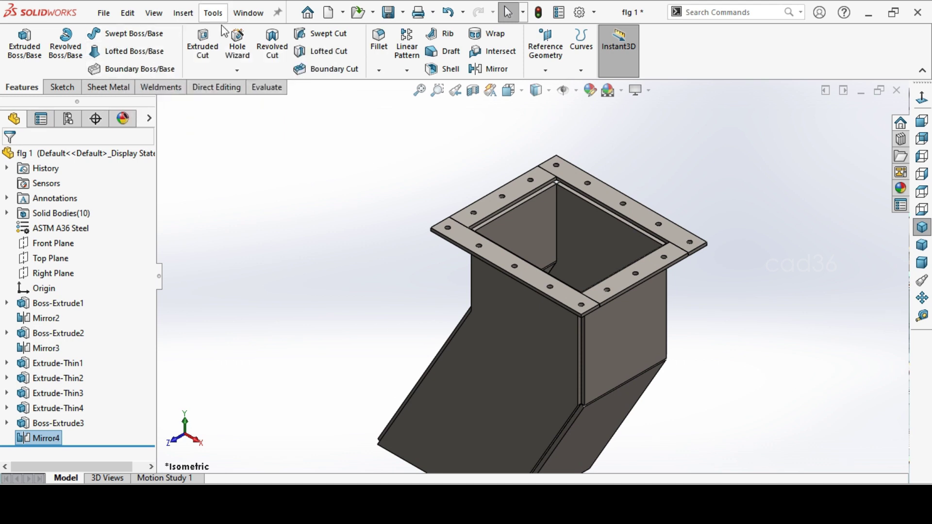
Check the chute's mass properties, which report 119.31 kg, then close the results
{"action": "left_click", "coordinate": [270, 90]}
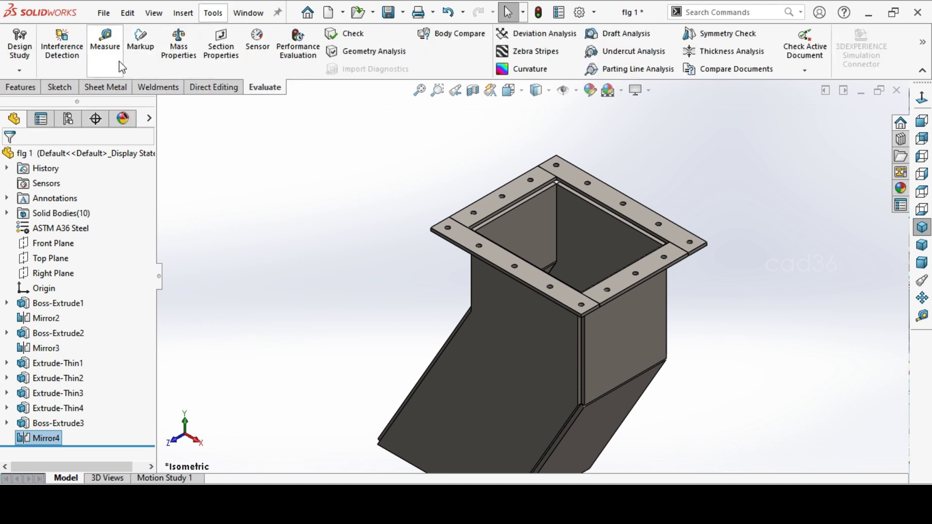
{"action": "left_click", "coordinate": [183, 61]}
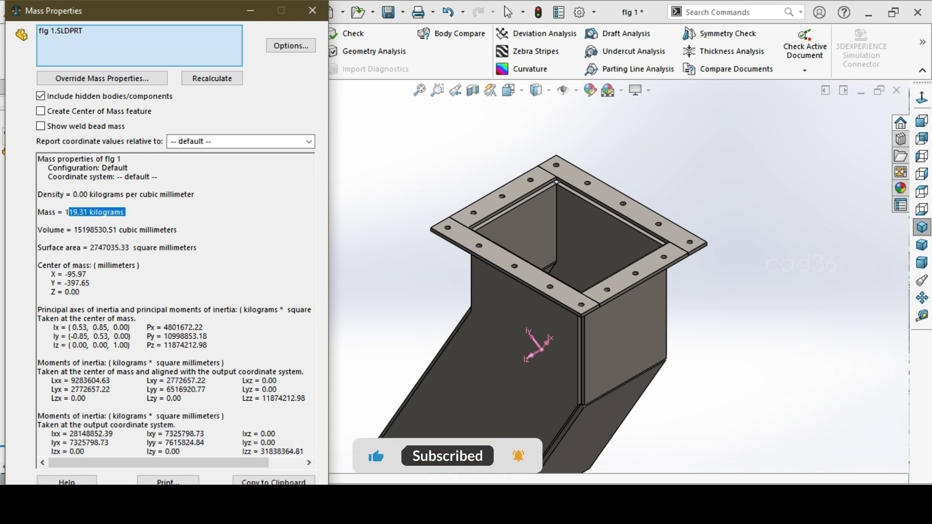
{"action": "left_click", "coordinate": [68, 212]}
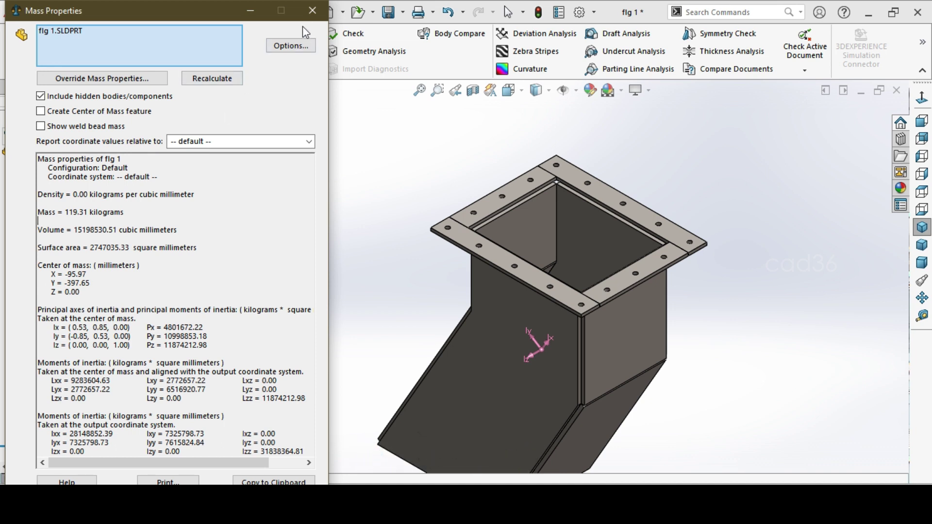
{"action": "left_click", "coordinate": [311, 11]}
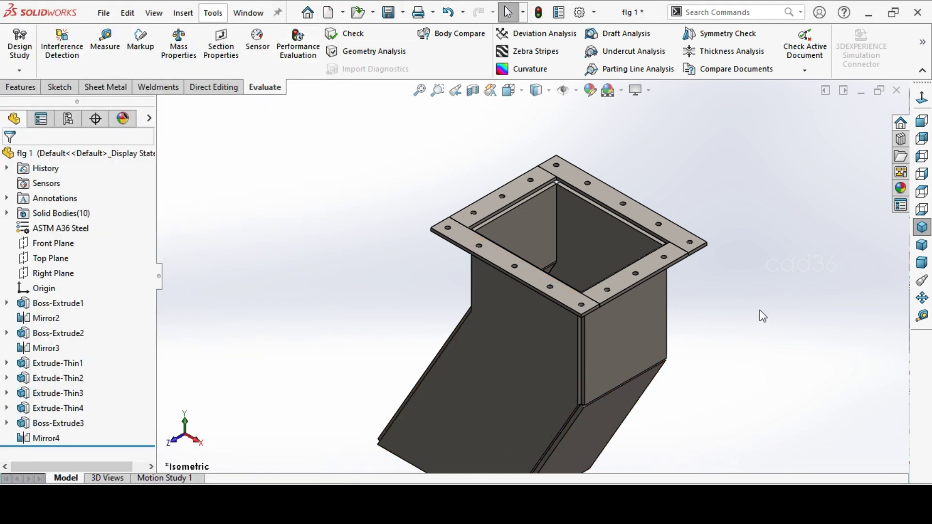
Orbit the chute to inspect its sides and underside, returning to Isometric each time
{"action": "middle_click_drag", "start_coordinate": [734, 317], "coordinate": [769, 337]}
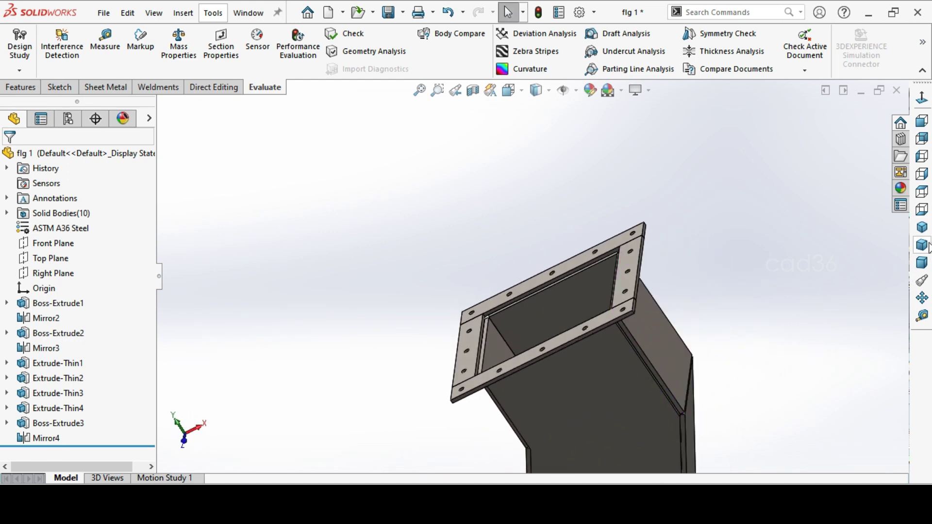
{"action": "left_click", "coordinate": [923, 227]}
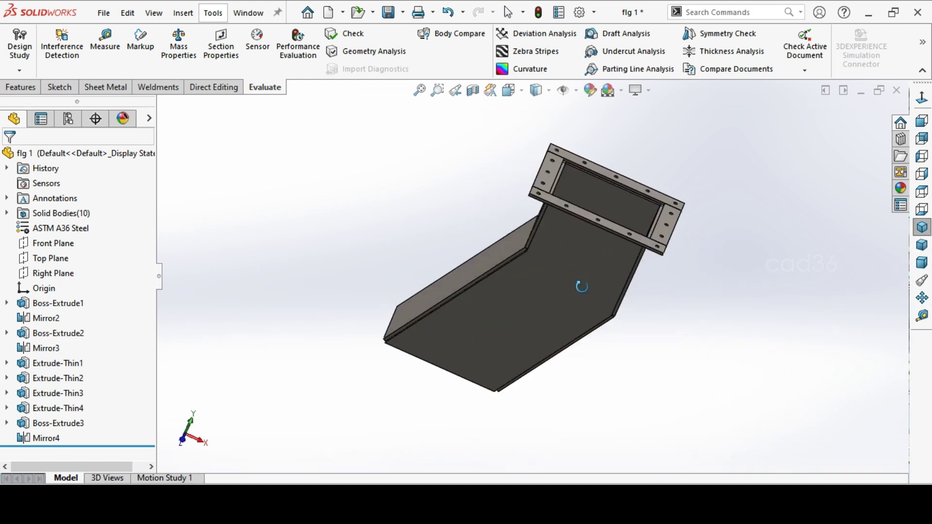
{"action": "middle_click_drag", "start_coordinate": [582, 286], "coordinate": [582, 364]}
{"action": "left_click", "coordinate": [922, 227]}
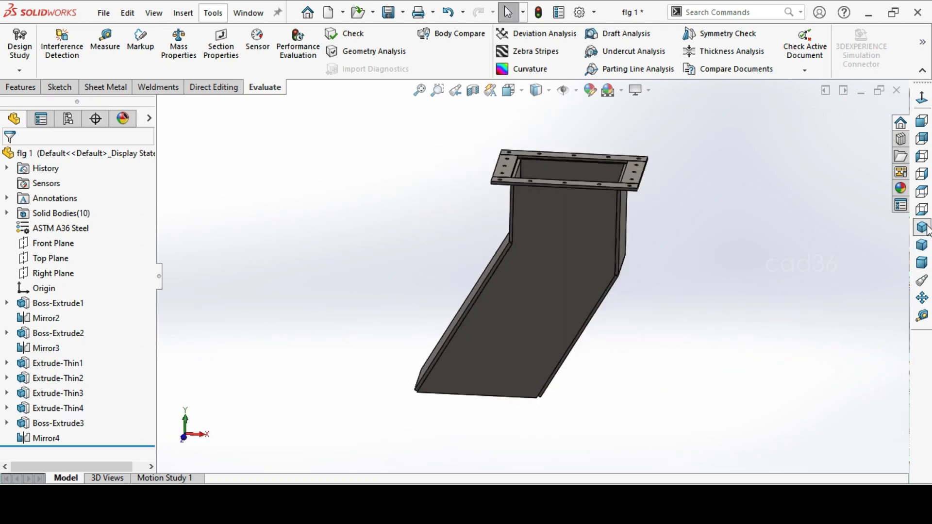
{"action": "scroll", "coordinate": [650, 179], "scroll_direction": "down", "scroll_amount": 2}
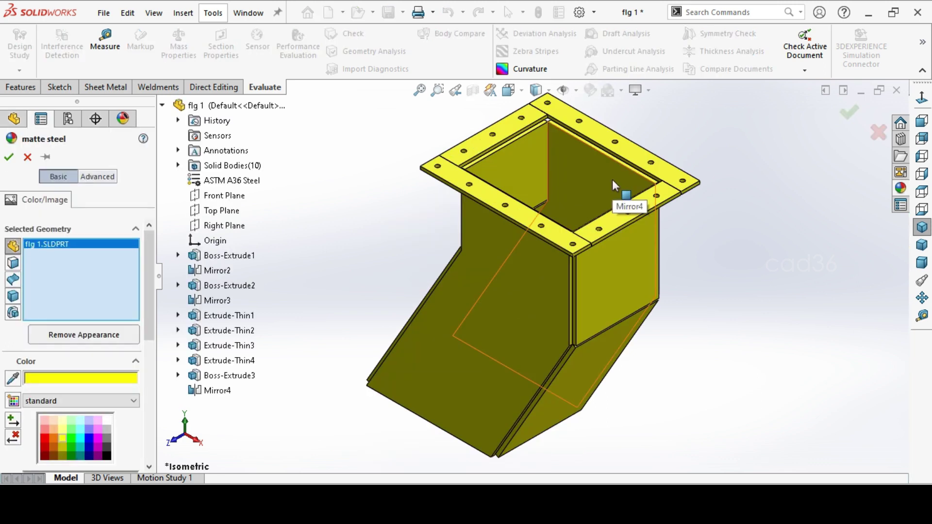
Confirm the yellow matte steel appearance, reviewing the chute in Trimetric and Dimetric views
{"action": "left_click", "coordinate": [921, 251]}
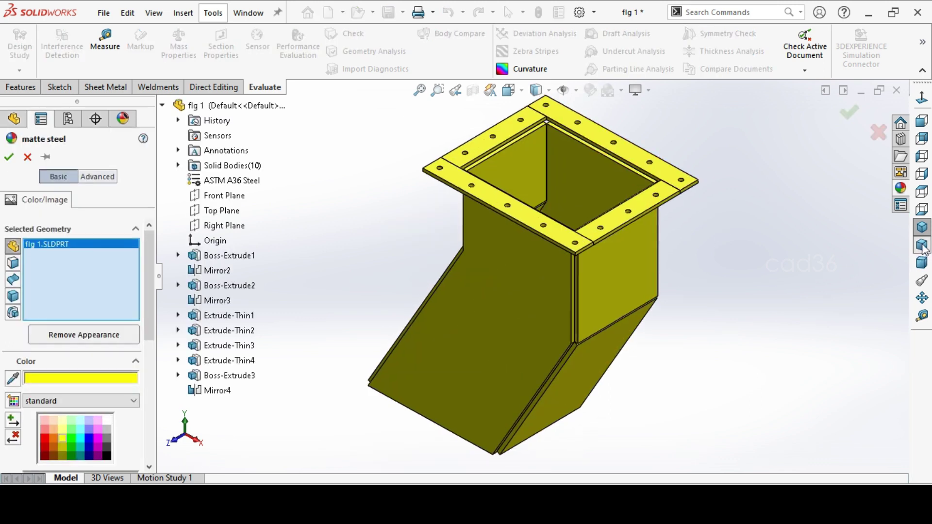
{"action": "left_click", "coordinate": [920, 265]}
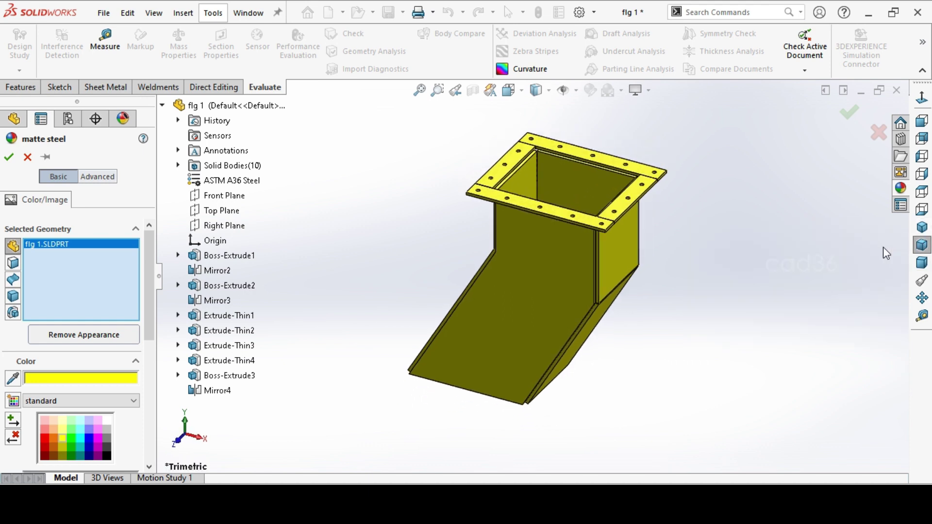
{"action": "key", "text": "Return"}
{"action": "middle_click_drag", "start_coordinate": [803, 260], "coordinate": [225, 339]}
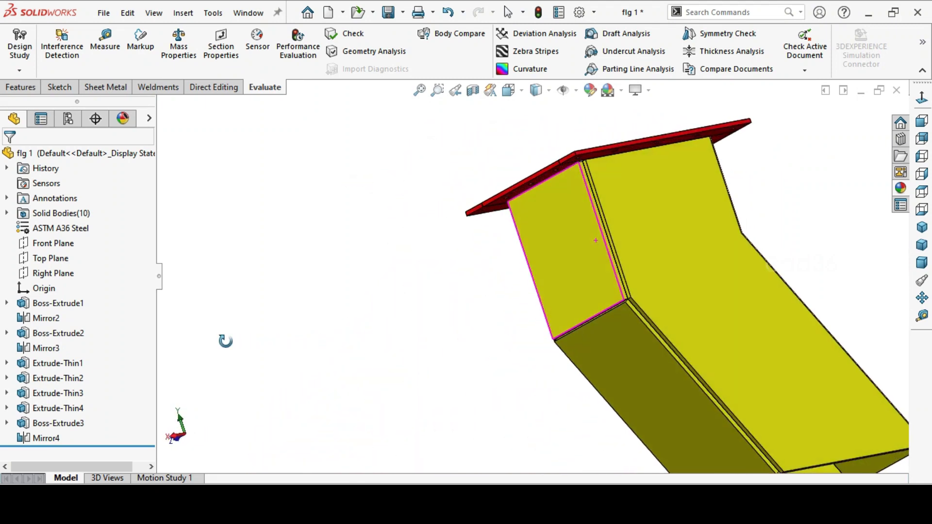